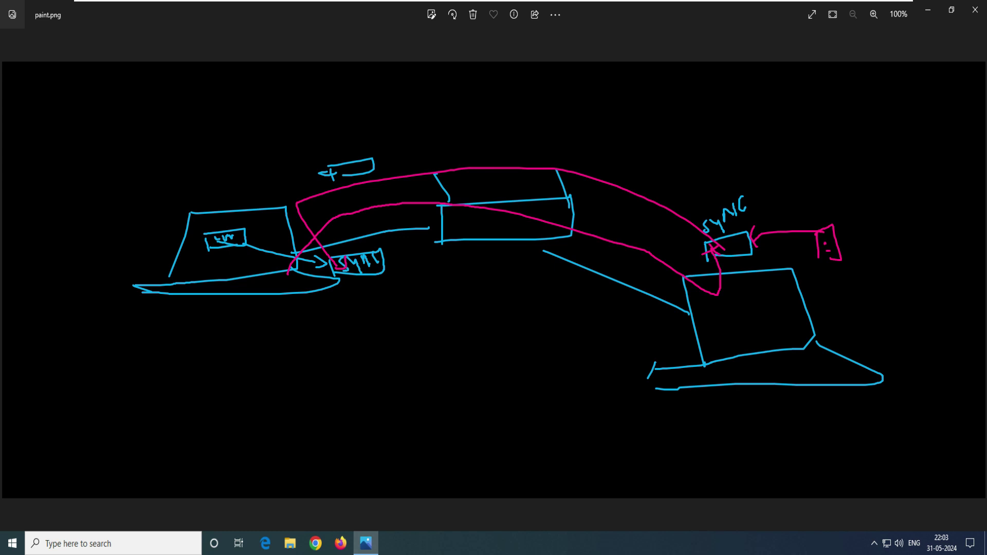
Handwrite a short note beside the right laptop, then cross it out with an X
{"action": "mouse_move", "coordinate": [595, 332]}
{"action": "left_mouse_down"}
{"action": "mouse_move", "coordinate": [605, 354]}
{"action": "mouse_move", "coordinate": [616, 338]}
{"action": "mouse_move", "coordinate": [602, 336]}
{"action": "mouse_move", "coordinate": [637, 331]}
{"action": "left_mouse_up"}
{"action": "mouse_move", "coordinate": [572, 371]}
{"action": "left_mouse_down"}
{"action": "mouse_move", "coordinate": [578, 389]}
{"action": "mouse_move", "coordinate": [591, 368]}
{"action": "mouse_move", "coordinate": [596, 377]}
{"action": "left_mouse_up"}
{"action": "left_click", "coordinate": [579, 378]}
{"action": "left_click_drag", "start_coordinate": [591, 360], "coordinate": [624, 367]}
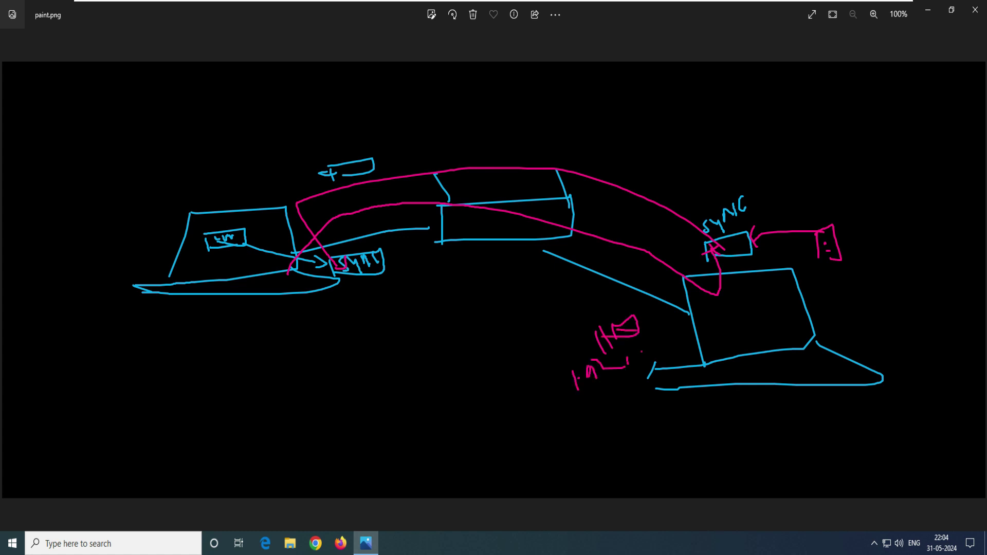
{"action": "left_click_drag", "start_coordinate": [676, 318], "coordinate": [646, 354]}
{"action": "left_click_drag", "start_coordinate": [642, 310], "coordinate": [700, 376]}
Write numbered lists 1 to 5 above the left laptop and beside the right box
{"action": "mouse_move", "coordinate": [204, 119]}
{"action": "left_mouse_down"}
{"action": "mouse_move", "coordinate": [209, 150]}
{"action": "mouse_move", "coordinate": [220, 149]}
{"action": "mouse_move", "coordinate": [235, 180]}
{"action": "left_mouse_up"}
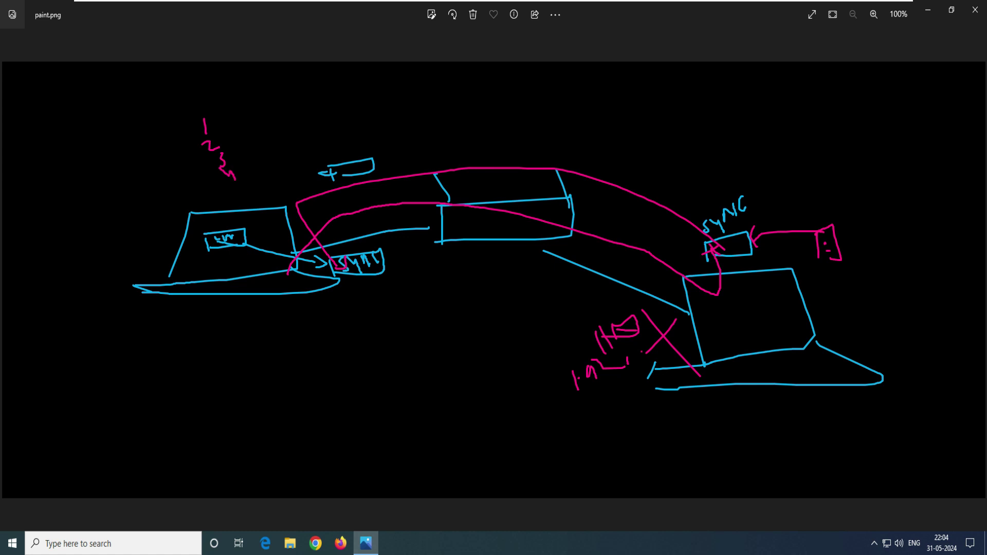
{"action": "left_click_drag", "start_coordinate": [842, 195], "coordinate": [870, 250]}
{"action": "mouse_move", "coordinate": [246, 186]}
{"action": "left_mouse_down"}
{"action": "mouse_move", "coordinate": [248, 194]}
{"action": "mouse_move", "coordinate": [688, 179]}
{"action": "mouse_move", "coordinate": [795, 225]}
{"action": "left_mouse_up"}
{"action": "left_click_drag", "start_coordinate": [880, 251], "coordinate": [870, 273]}
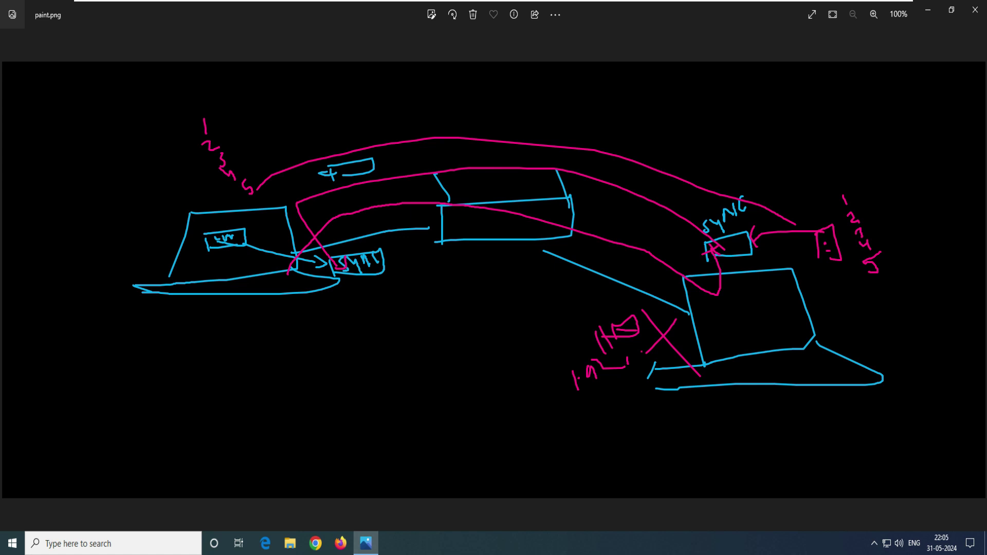
Draw an HDD box below the left laptop and link the laptop to it
{"action": "mouse_move", "coordinate": [275, 319]}
{"action": "left_mouse_down"}
{"action": "mouse_move", "coordinate": [282, 353]}
{"action": "mouse_move", "coordinate": [319, 312]}
{"action": "mouse_move", "coordinate": [282, 351]}
{"action": "mouse_move", "coordinate": [298, 323]}
{"action": "mouse_move", "coordinate": [310, 333]}
{"action": "left_mouse_up"}
{"action": "left_click_drag", "start_coordinate": [285, 293], "coordinate": [291, 315]}
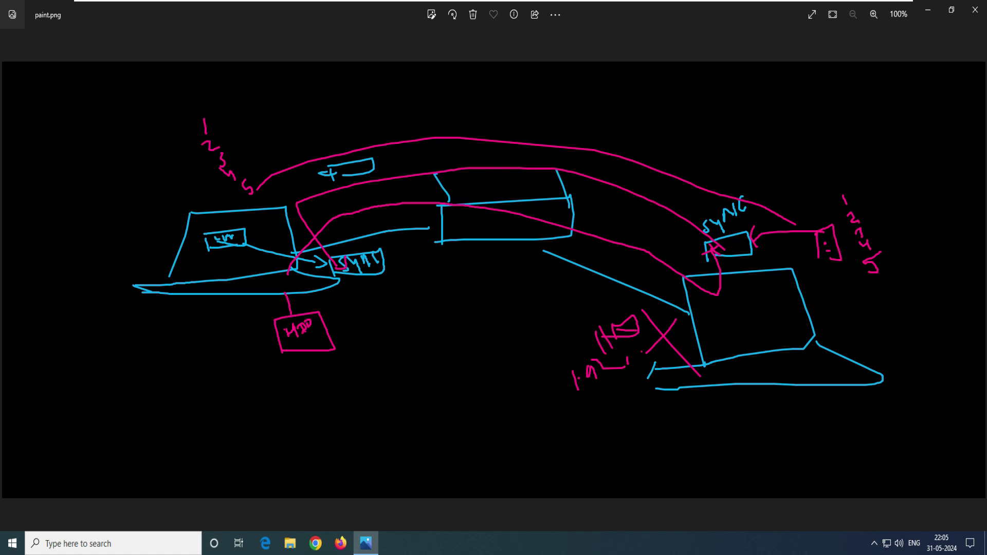
{"action": "left_click_drag", "start_coordinate": [212, 239], "coordinate": [309, 318]}
Add a connecting stroke at the HDD box and marks under both laptops
{"action": "left_click_drag", "start_coordinate": [287, 320], "coordinate": [311, 321]}
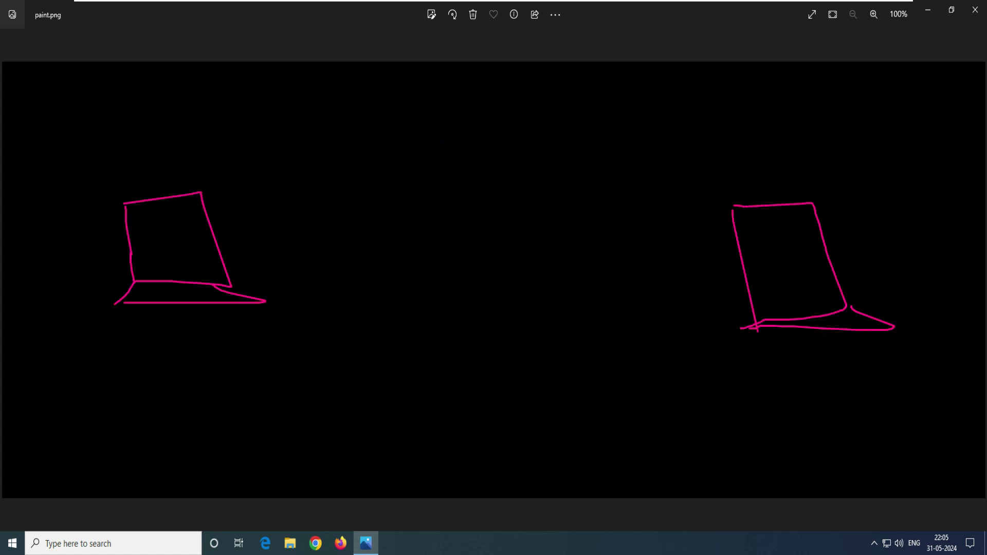
{"action": "left_click_drag", "start_coordinate": [165, 313], "coordinate": [194, 315]}
{"action": "mouse_move", "coordinate": [762, 343]}
{"action": "left_mouse_down"}
{"action": "mouse_move", "coordinate": [765, 352]}
{"action": "mouse_move", "coordinate": [812, 332]}
{"action": "left_mouse_up"}
Draw a cloud at the top centre with small boxes, and link it to both laptops
{"action": "mouse_move", "coordinate": [505, 88]}
{"action": "left_mouse_down"}
{"action": "mouse_move", "coordinate": [553, 78]}
{"action": "mouse_move", "coordinate": [490, 86]}
{"action": "left_mouse_up"}
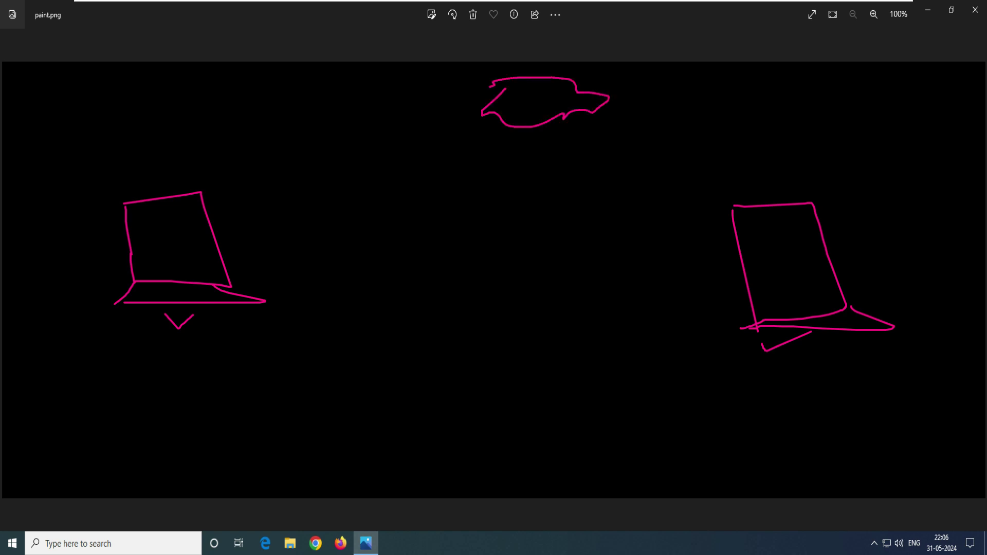
{"action": "mouse_move", "coordinate": [239, 246]}
{"action": "left_mouse_down"}
{"action": "mouse_move", "coordinate": [234, 213]}
{"action": "mouse_move", "coordinate": [264, 203]}
{"action": "mouse_move", "coordinate": [236, 240]}
{"action": "mouse_move", "coordinate": [516, 123]}
{"action": "left_mouse_up"}
{"action": "left_click_drag", "start_coordinate": [573, 128], "coordinate": [728, 222]}
{"action": "mouse_move", "coordinate": [715, 208]}
{"action": "left_mouse_down"}
{"action": "mouse_move", "coordinate": [726, 248]}
{"action": "mouse_move", "coordinate": [755, 202]}
{"action": "mouse_move", "coordinate": [713, 240]}
{"action": "left_mouse_up"}
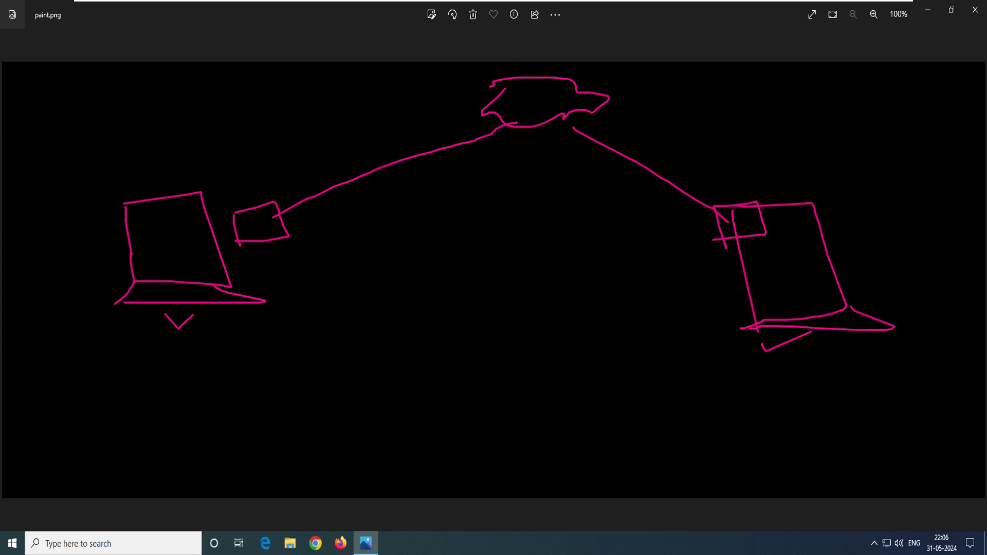
Label the cloud Internet and handwrite notes below the left link line
{"action": "mouse_move", "coordinate": [361, 90]}
{"action": "left_mouse_down"}
{"action": "mouse_move", "coordinate": [360, 117]}
{"action": "mouse_move", "coordinate": [378, 95]}
{"action": "mouse_move", "coordinate": [491, 73]}
{"action": "left_mouse_up"}
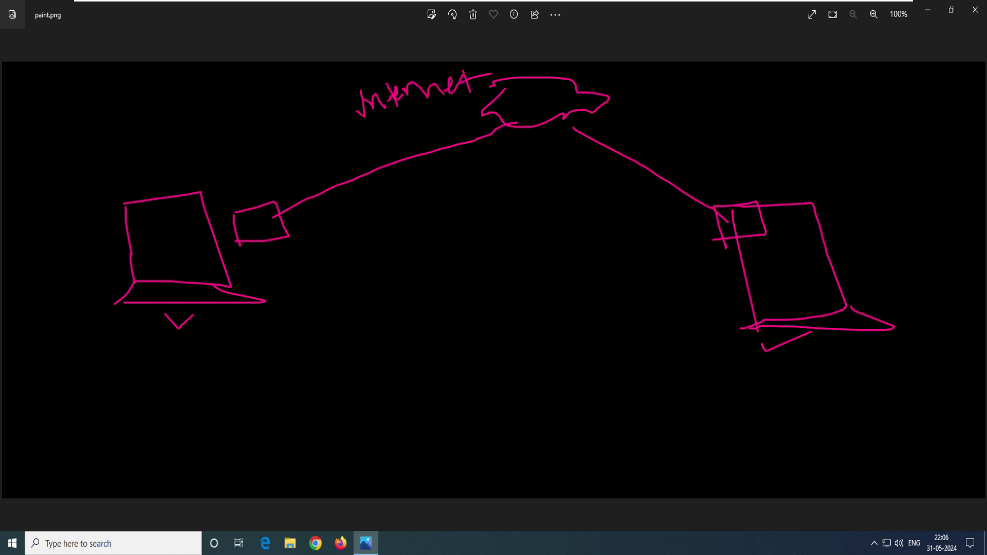
{"action": "mouse_move", "coordinate": [384, 249]}
{"action": "left_mouse_down"}
{"action": "mouse_move", "coordinate": [387, 229]}
{"action": "mouse_move", "coordinate": [423, 227]}
{"action": "mouse_move", "coordinate": [416, 288]}
{"action": "mouse_move", "coordinate": [456, 266]}
{"action": "left_mouse_up"}
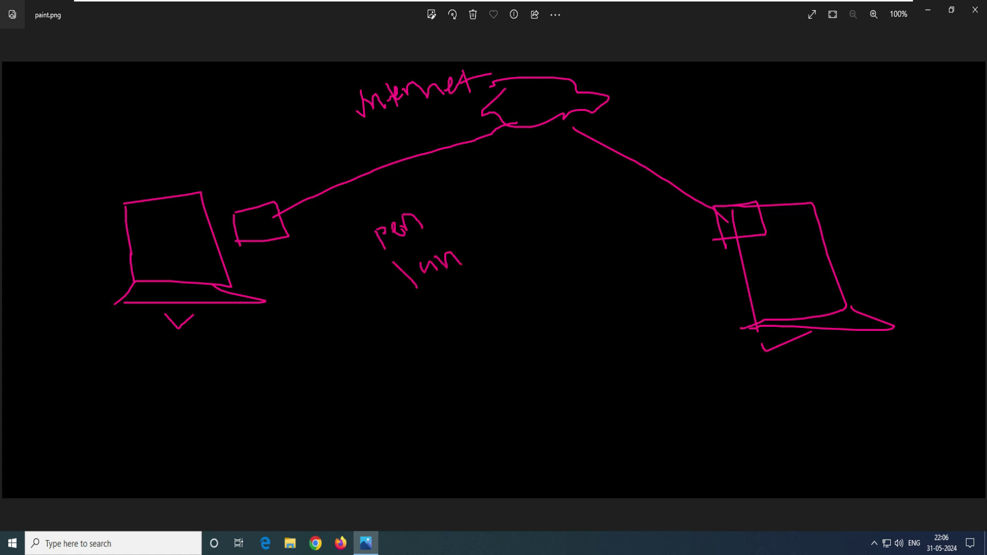
{"action": "mouse_move", "coordinate": [467, 230]}
{"action": "left_mouse_down"}
{"action": "mouse_move", "coordinate": [482, 279]}
{"action": "mouse_move", "coordinate": [543, 213]}
{"action": "left_mouse_up"}
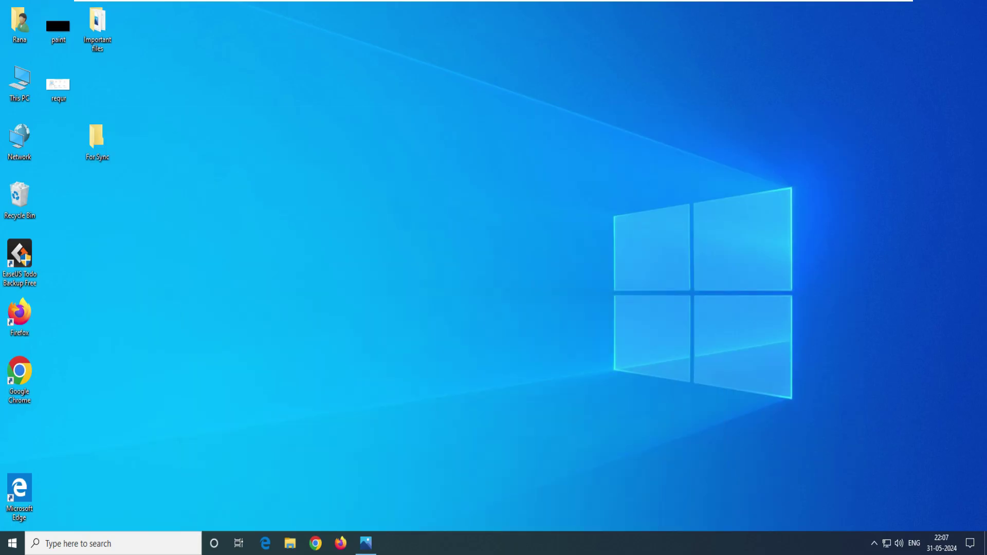
Switch to the second machine and open the Documents folder in File Explorer
{"action": "key", "text": "ctrl+alt+Right"}
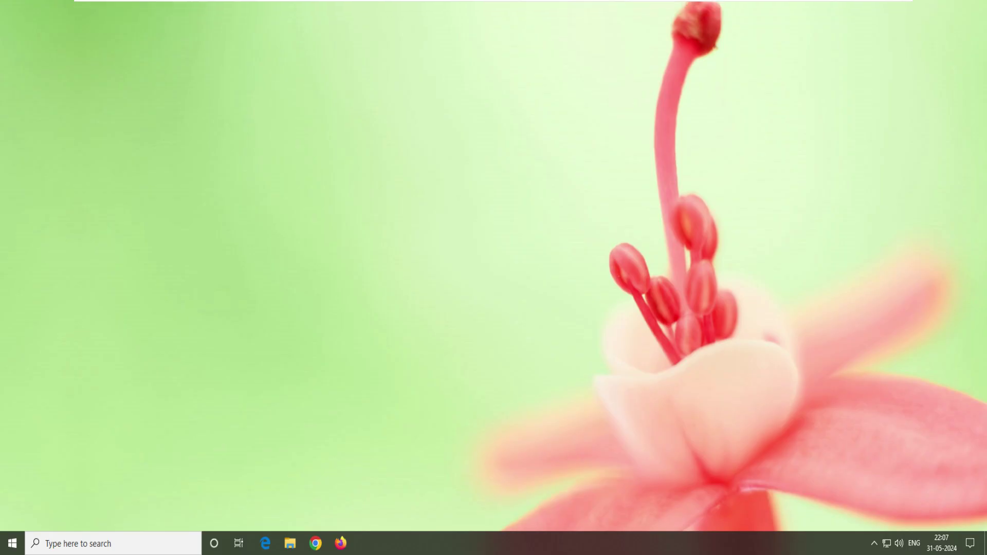
{"action": "right_click", "coordinate": [281, 120]}
{"action": "key", "text": "Escape"}
{"action": "key", "text": "Escape"}
{"action": "left_click", "coordinate": [290, 543]}
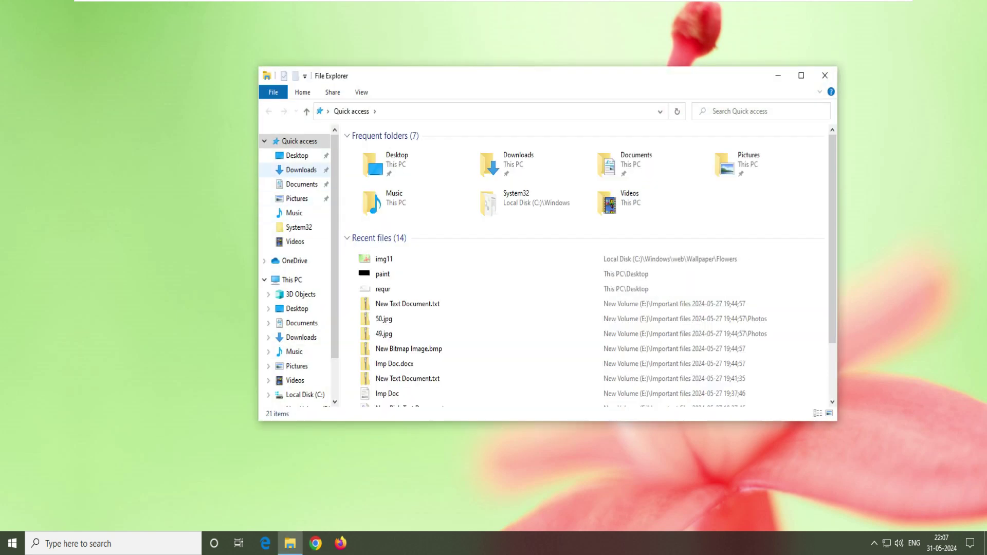
{"action": "left_click", "coordinate": [301, 169]}
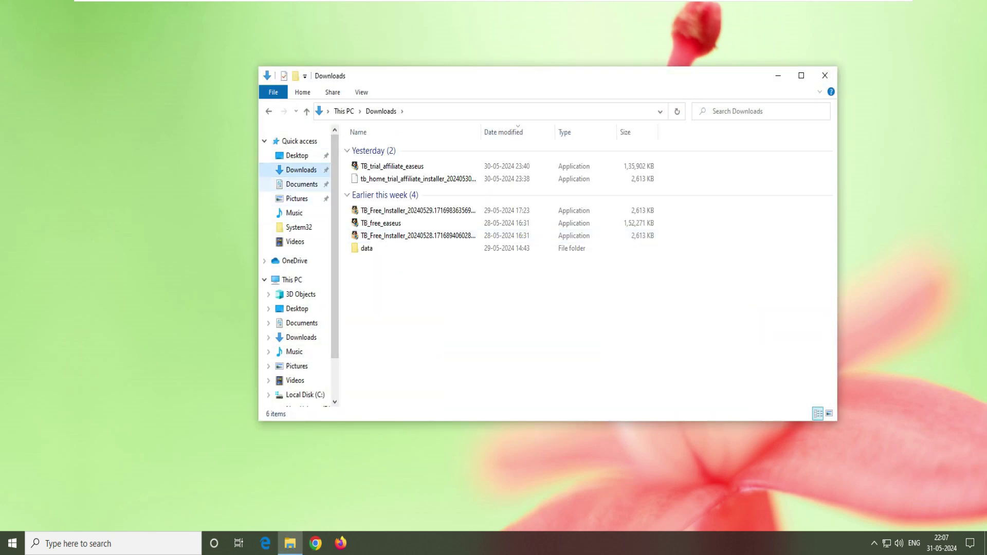
{"action": "left_click", "coordinate": [302, 184]}
Create a new folder in Documents named Sync Folder
{"action": "right_click", "coordinate": [447, 208]}
{"action": "mouse_move", "coordinate": [471, 351]}
{"action": "left_click", "coordinate": [590, 352]}
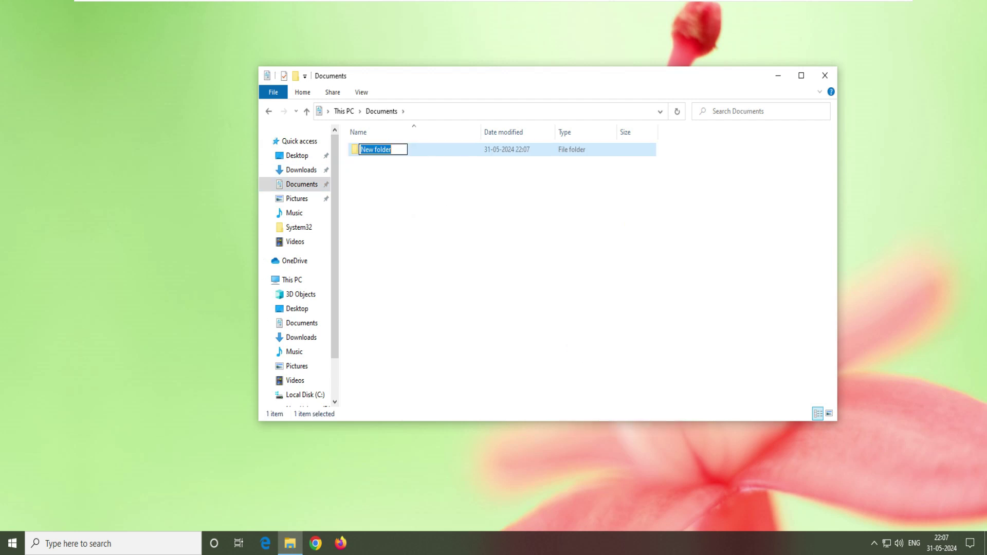
{"action": "type", "text": "Sync Filde"}
{"action": "key", "text": "BackSpace"}
{"action": "key", "text": "BackSpace"}
Share Sync Folder with Everyone, turning on network file sharing
{"action": "right_click", "coordinate": [377, 148]}
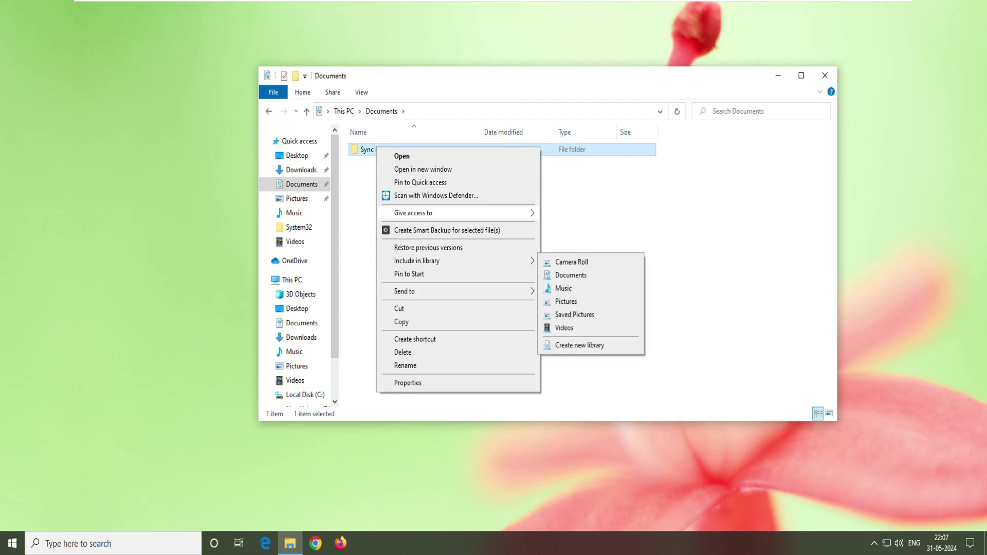
{"action": "mouse_move", "coordinate": [458, 213]}
{"action": "left_click", "coordinate": [578, 258]}
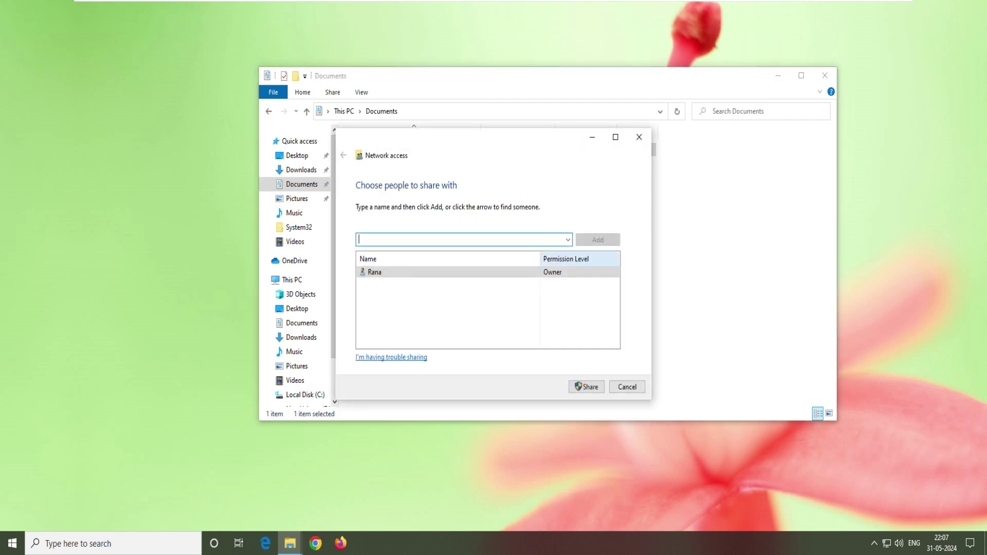
{"action": "left_click", "coordinate": [567, 239]}
{"action": "left_click", "coordinate": [447, 260]}
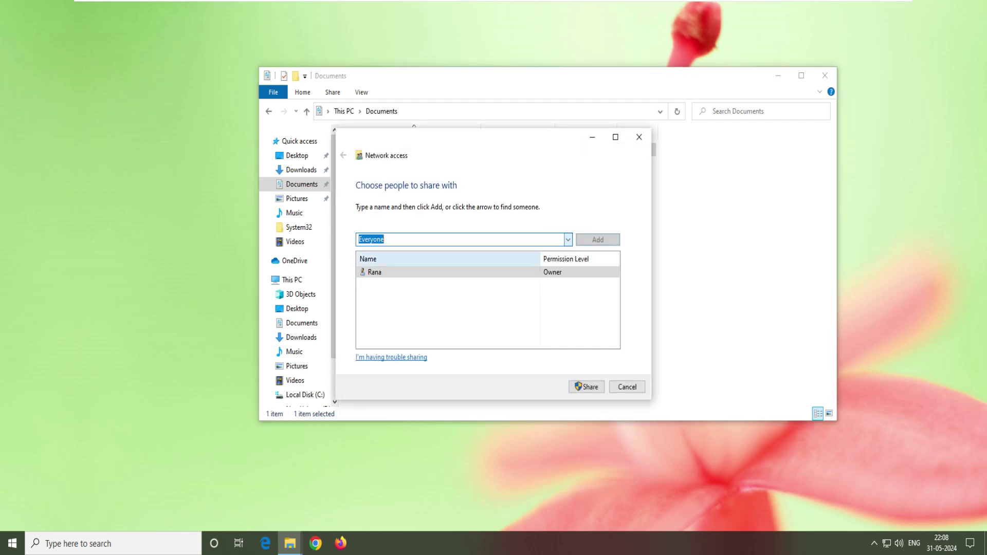
{"action": "key", "text": "Return"}
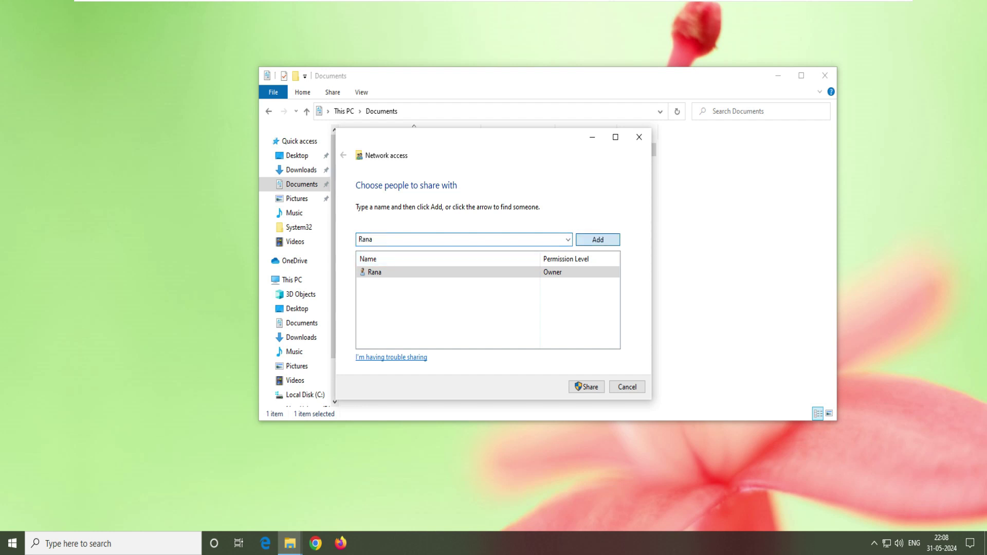
{"action": "key", "text": "Return"}
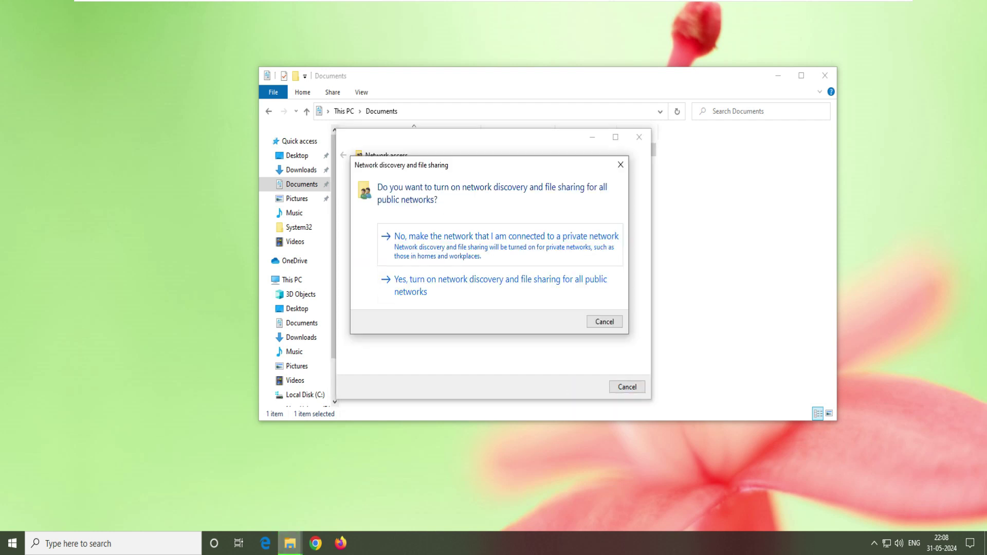
{"action": "key", "text": "Return"}
{"action": "key", "text": "Return"}
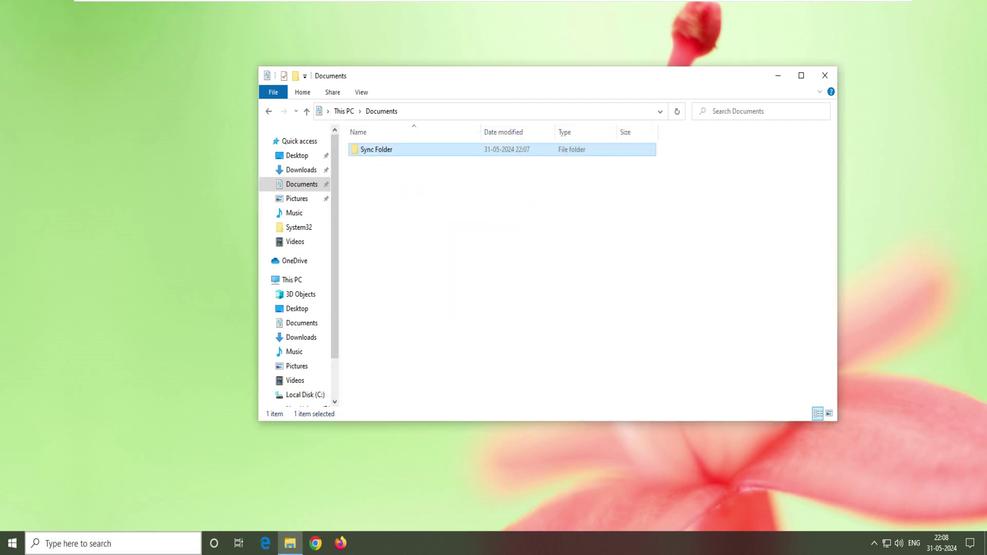
{"action": "key", "text": "super+s"}
Open Command Prompt, run ipconfig, and select the IPv4 address 192.168.186.133
{"action": "type", "text": "cmd"}
{"action": "key", "text": "Return"}
{"action": "type", "text": "ipconfi"}
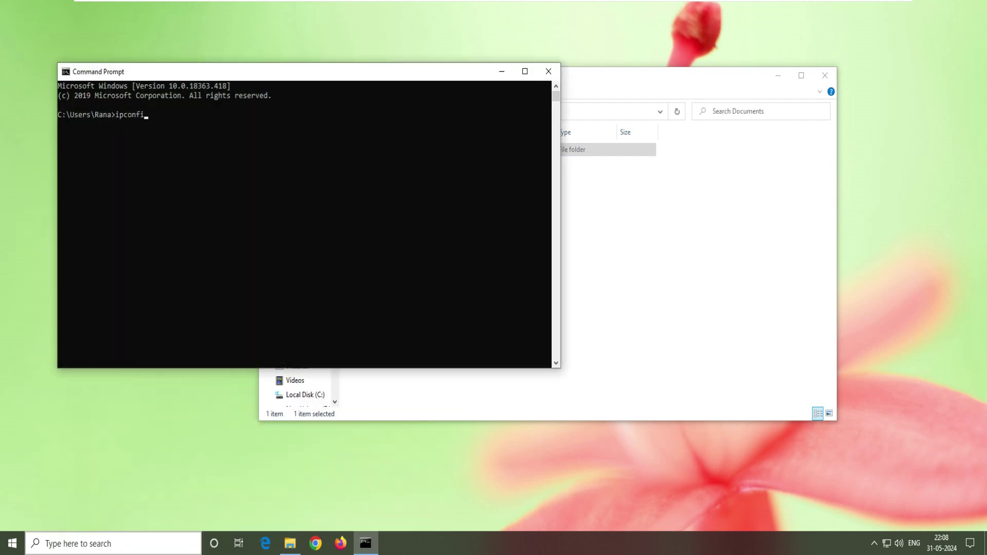
{"action": "type", "text": "g"}
{"action": "key", "text": "Return"}
{"action": "type", "text": "ipconfig"}
{"action": "key", "text": "Return"}
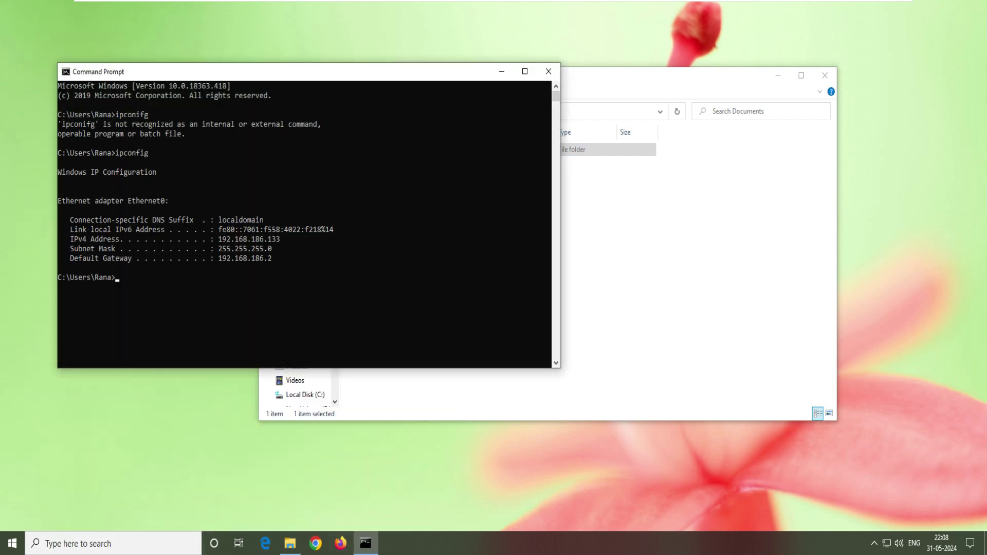
{"action": "left_click", "coordinate": [267, 239]}
{"action": "left_click_drag", "start_coordinate": [217, 239], "coordinate": [304, 239]}
Run ipconfig on the other machine, select its IPv4 address 192.168.186.128, then minimise
{"action": "mouse_move", "coordinate": [493, 1]}
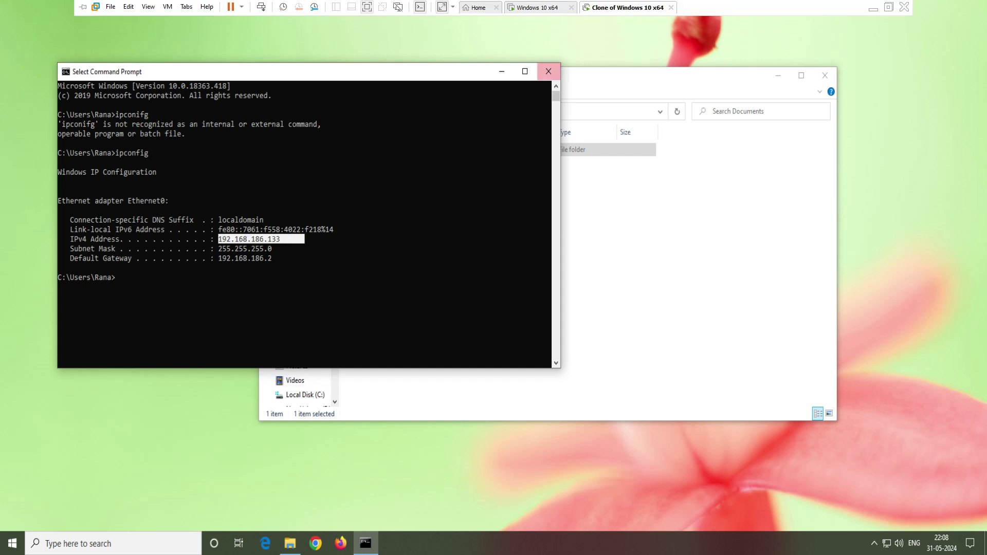
{"action": "type", "text": "ipconfi"}
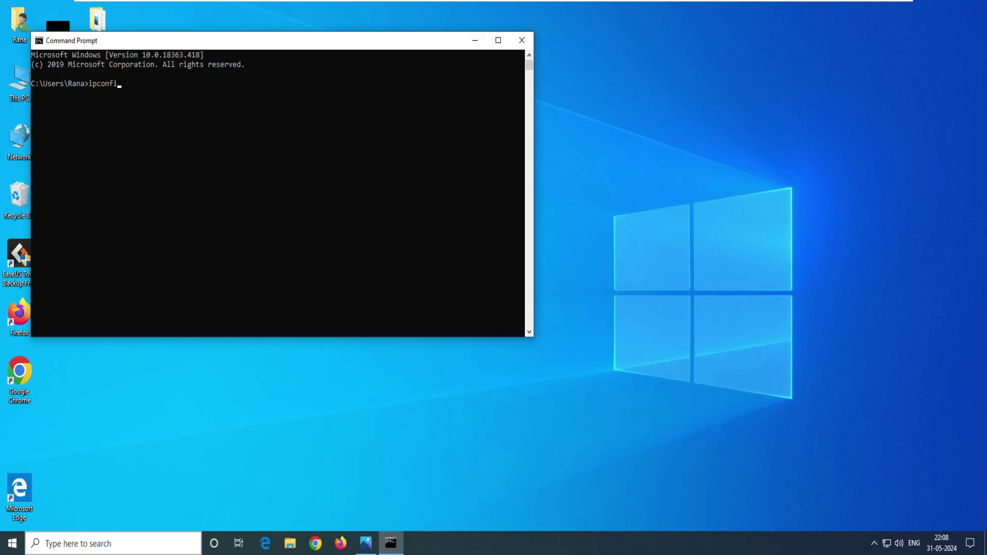
{"action": "type", "text": "g"}
{"action": "key", "text": "Return"}
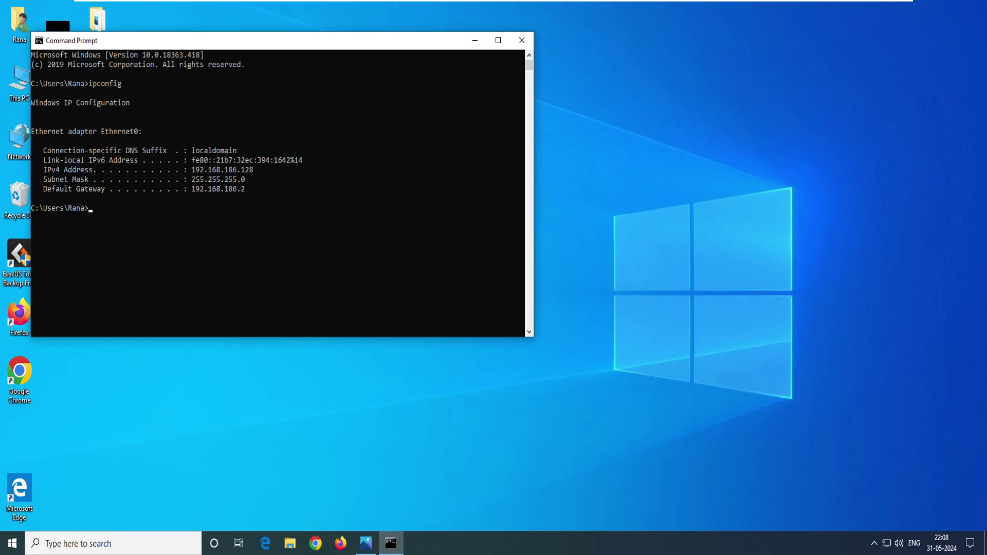
{"action": "left_click_drag", "start_coordinate": [255, 170], "coordinate": [200, 169]}
{"action": "key", "text": "super+d"}
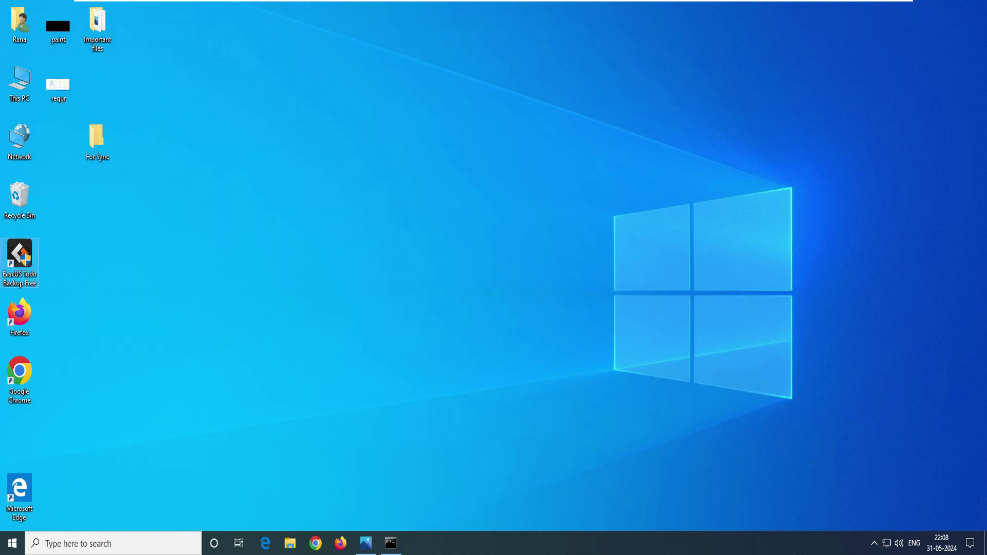
Launch EaseUS Todo Backup and delete the old File Sync task
{"action": "double_click", "coordinate": [19, 262]}
{"action": "left_click", "coordinate": [441, 353]}
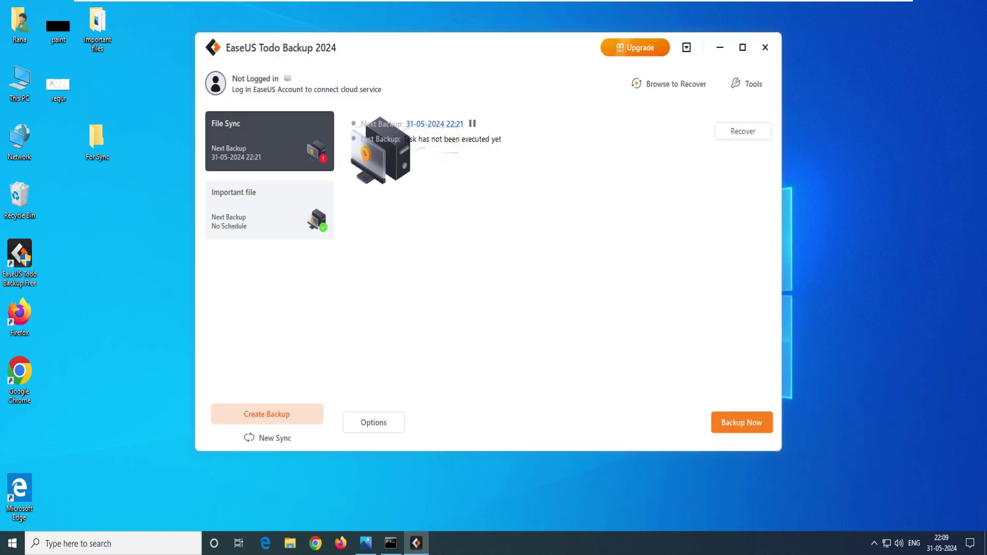
{"action": "right_click", "coordinate": [283, 142]}
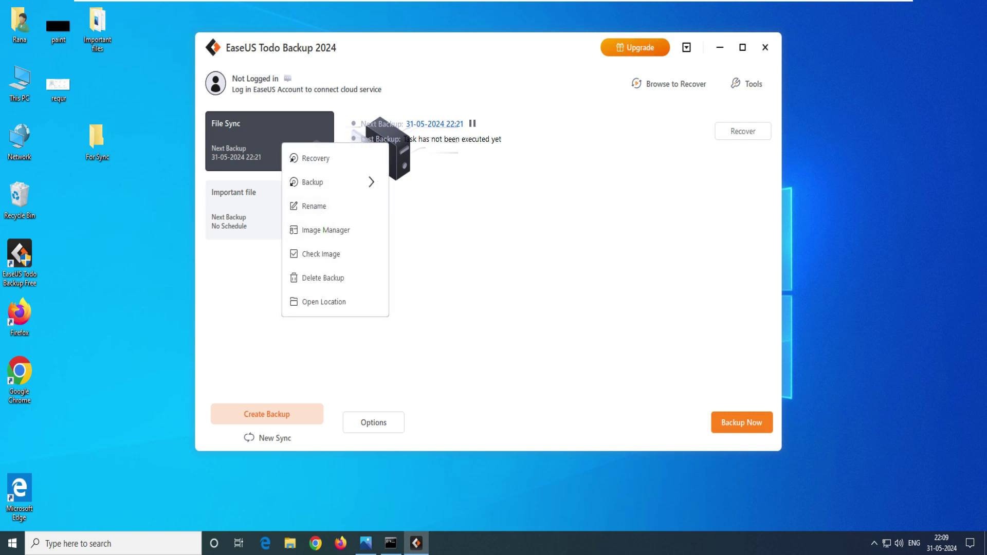
{"action": "left_click", "coordinate": [331, 205]}
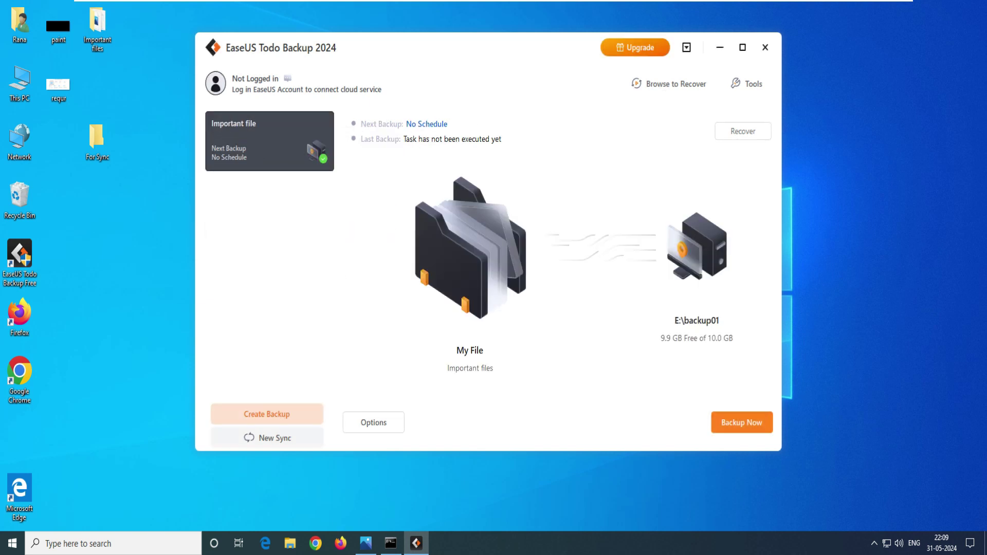
Create a new file sync task named File Sync 01
{"action": "left_click", "coordinate": [267, 437]}
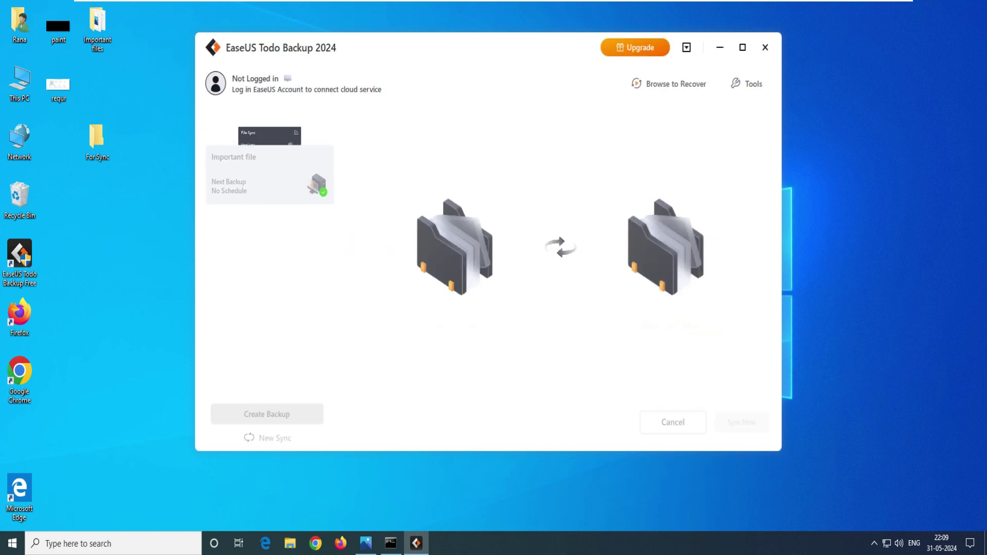
{"action": "left_click", "coordinate": [323, 124]}
{"action": "type", "text": "01"}
{"action": "key", "text": "Return"}
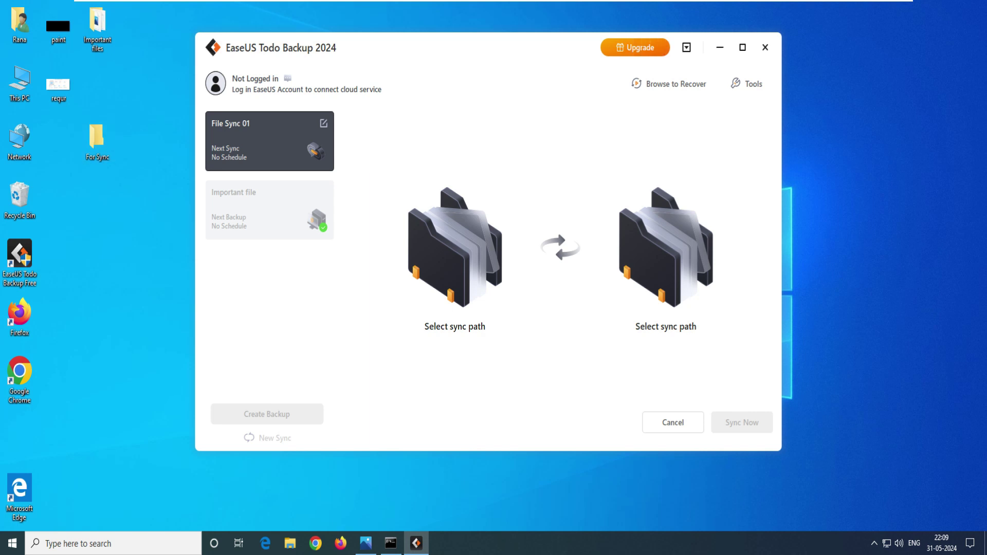
Choose the For Sync folder on the Desktop as the sync source
{"action": "left_click", "coordinate": [454, 247]}
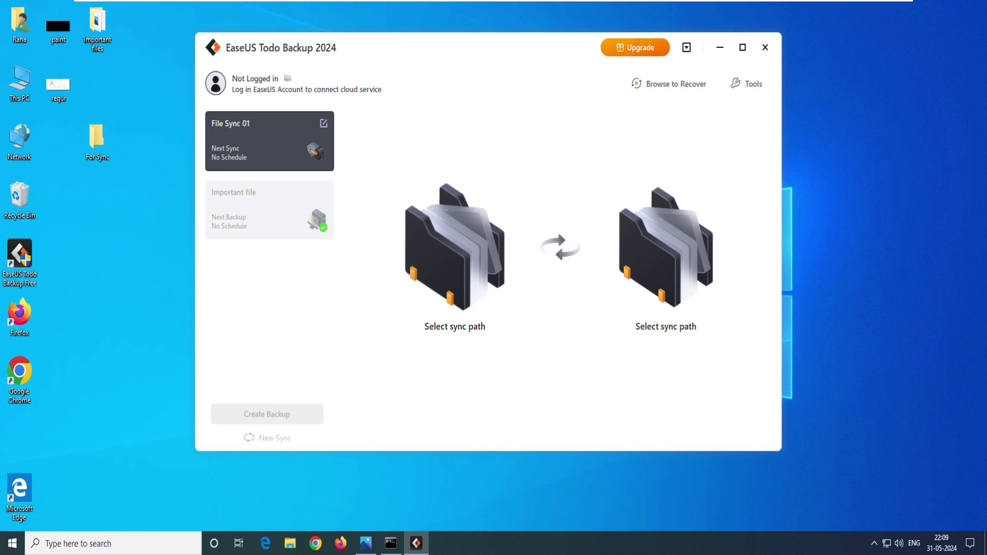
{"action": "left_click", "coordinate": [361, 156]}
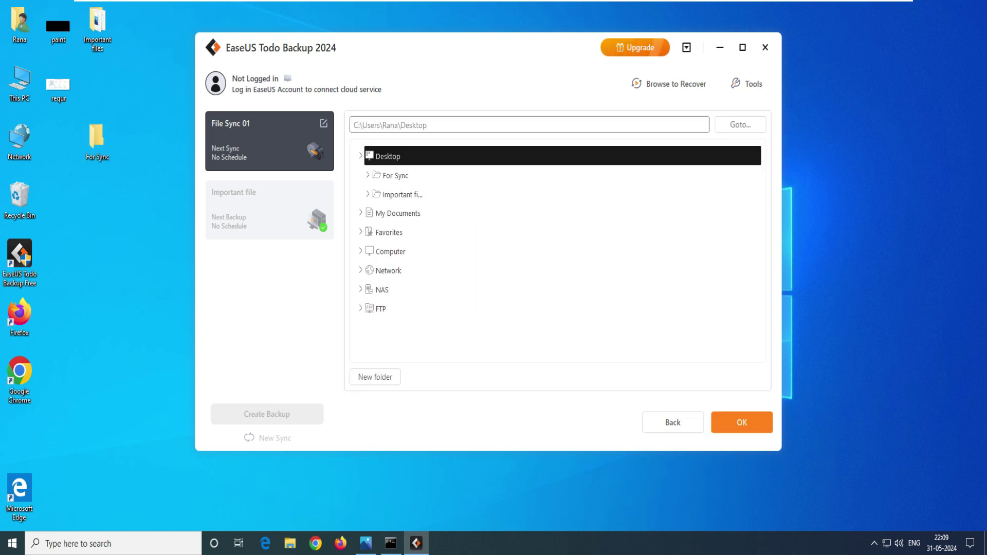
{"action": "left_click", "coordinate": [396, 175]}
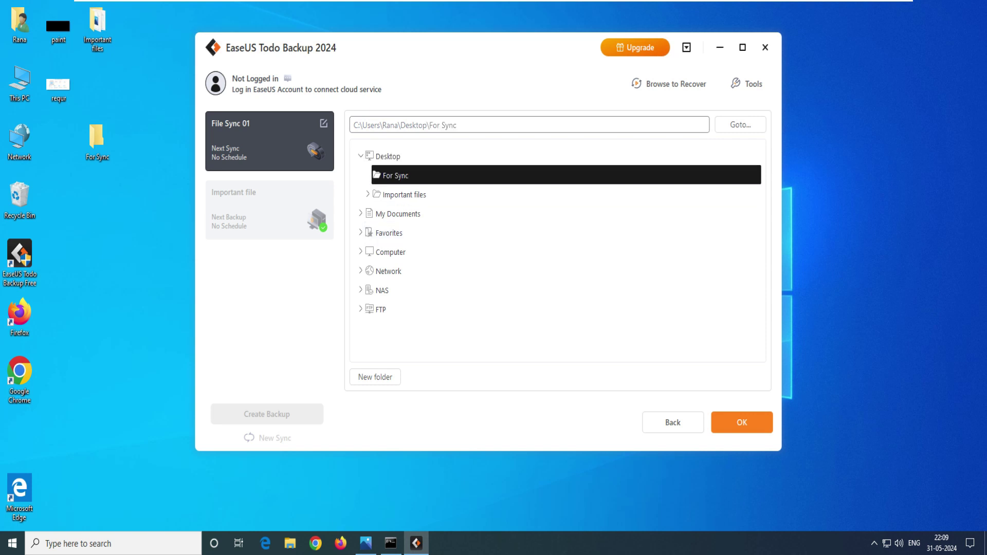
{"action": "left_click", "coordinate": [741, 422]}
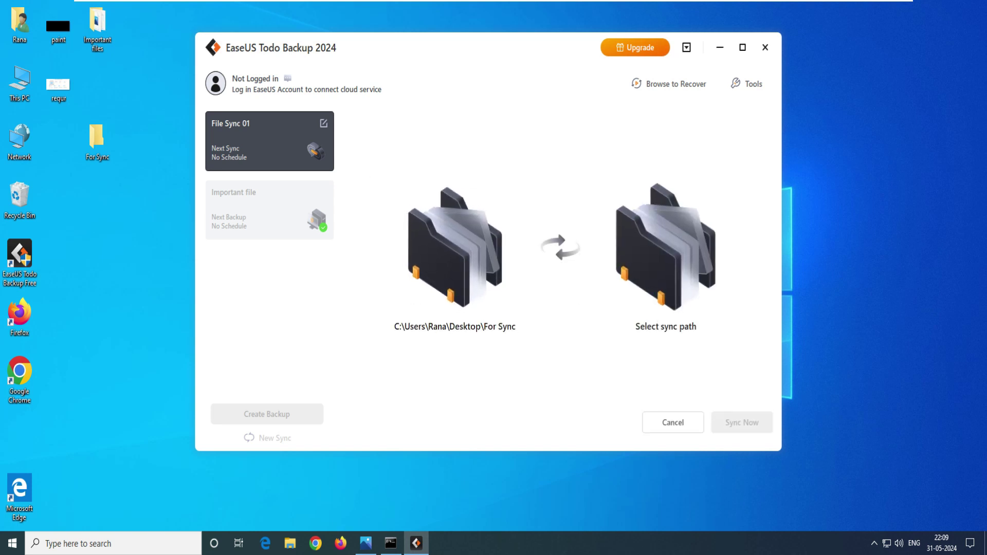
Connect the destination to \\192.168.186.133 and log in with the account's username and password
{"action": "left_click", "coordinate": [665, 252]}
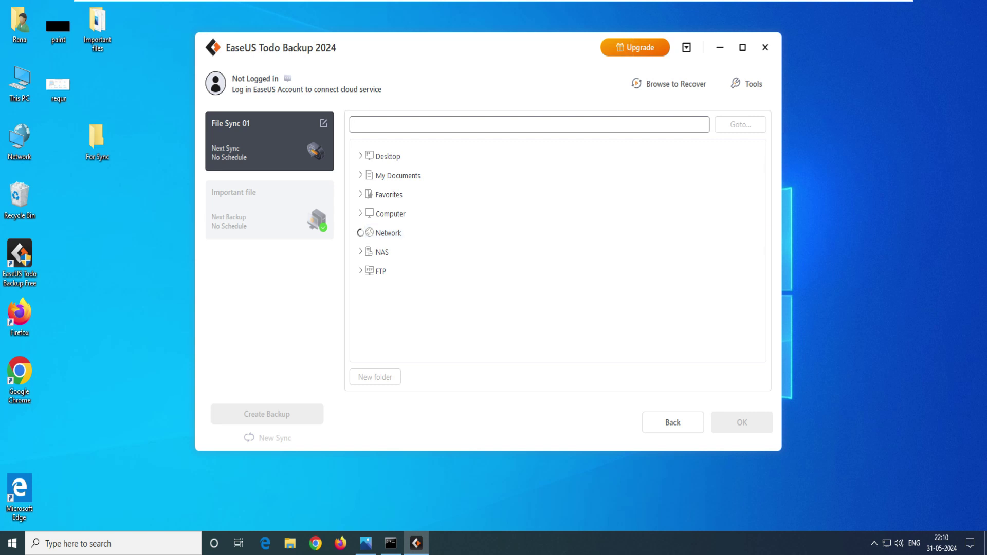
{"action": "type", "text": "\\\\192.168.186.133\\"}
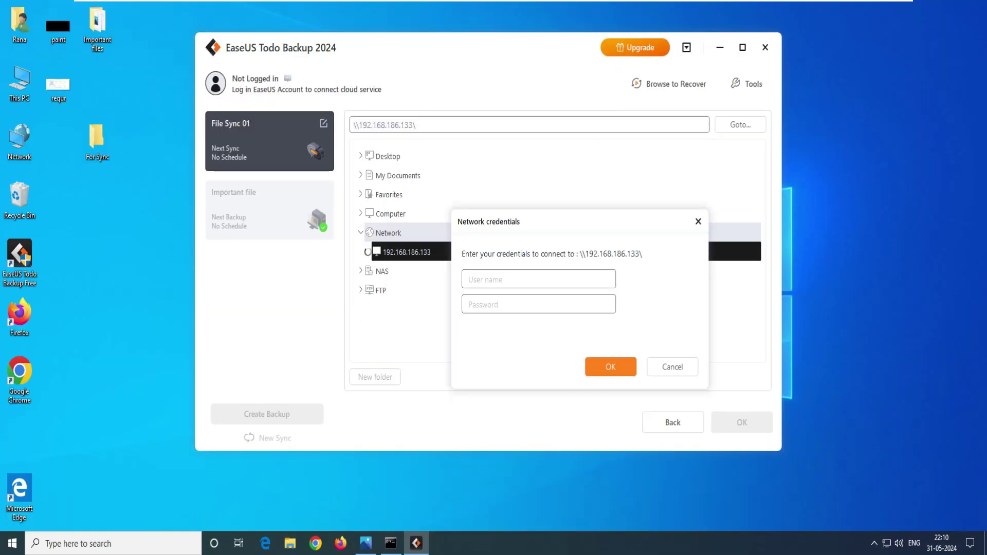
{"action": "type", "text": "rana"}
{"action": "left_click", "coordinate": [538, 303]}
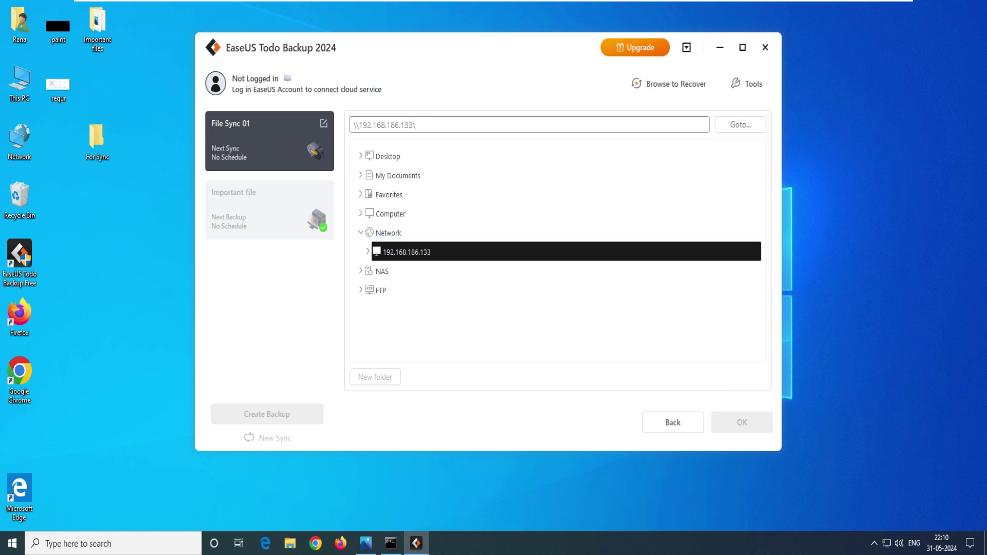
{"action": "left_click", "coordinate": [398, 271]}
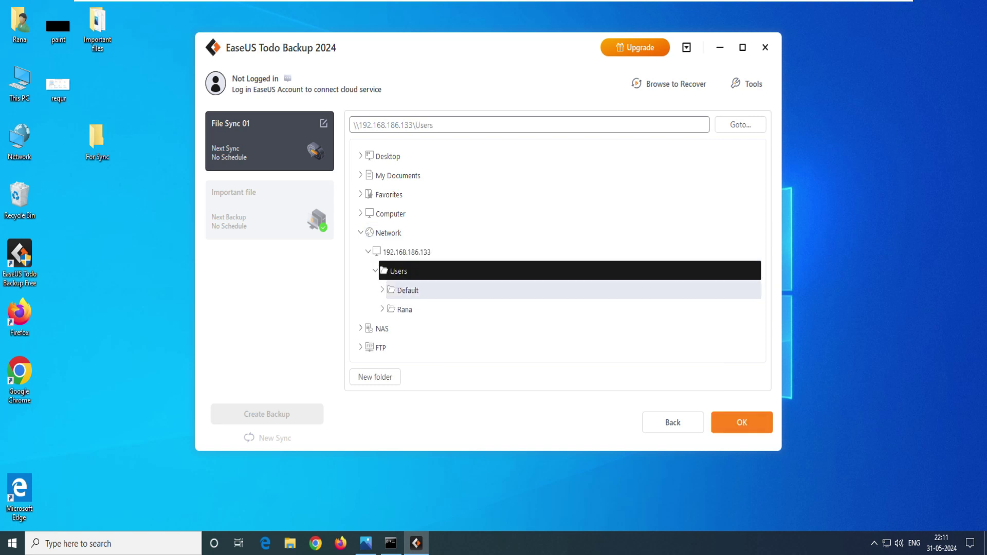
Pick the remote Desktop's For Sync folder under Users as the destination
{"action": "left_click", "coordinate": [402, 309]}
{"action": "scroll", "coordinate": [402, 309], "scroll_direction": "down", "scroll_amount": 3}
{"action": "left_click", "coordinate": [390, 229]}
{"action": "left_click", "coordinate": [424, 249]}
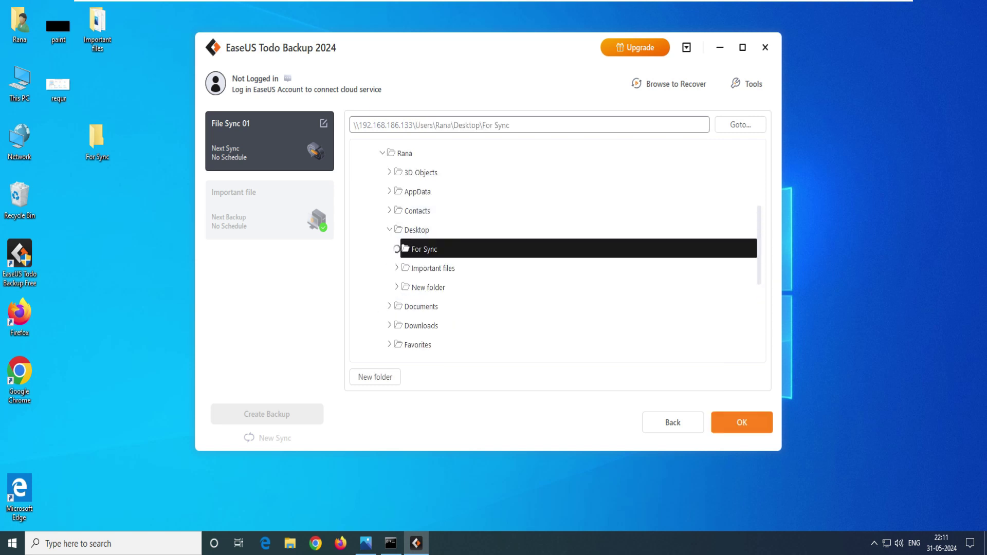
{"action": "key", "text": "Return"}
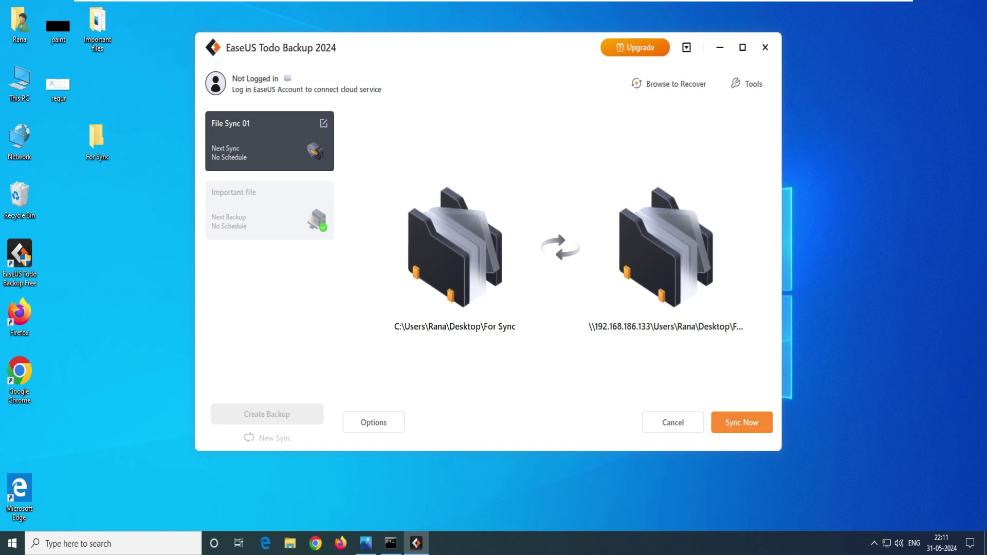
Run File Sync 01 now, check the local For Sync folder, and return to EaseUS
{"action": "left_click", "coordinate": [741, 422]}
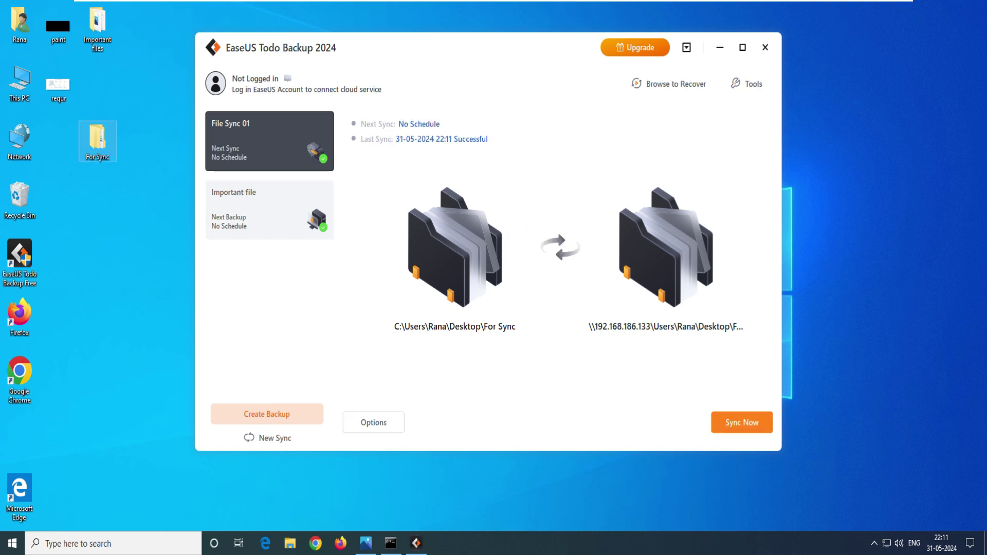
{"action": "double_click", "coordinate": [97, 141]}
{"action": "key", "text": "alt+Tab"}
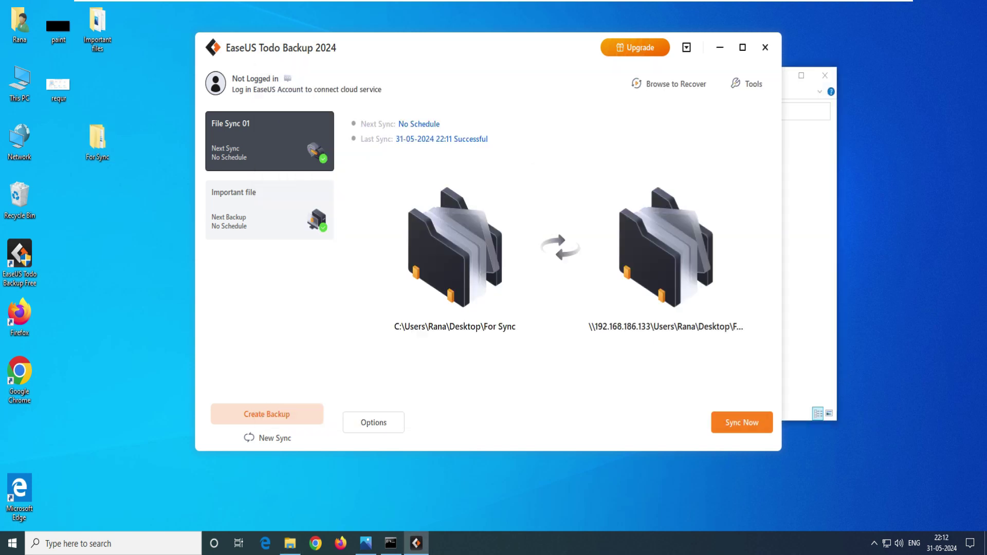
Try the One-time and Daily schedule schemes, with the start time set to 00:00
{"action": "left_click", "coordinate": [373, 422]}
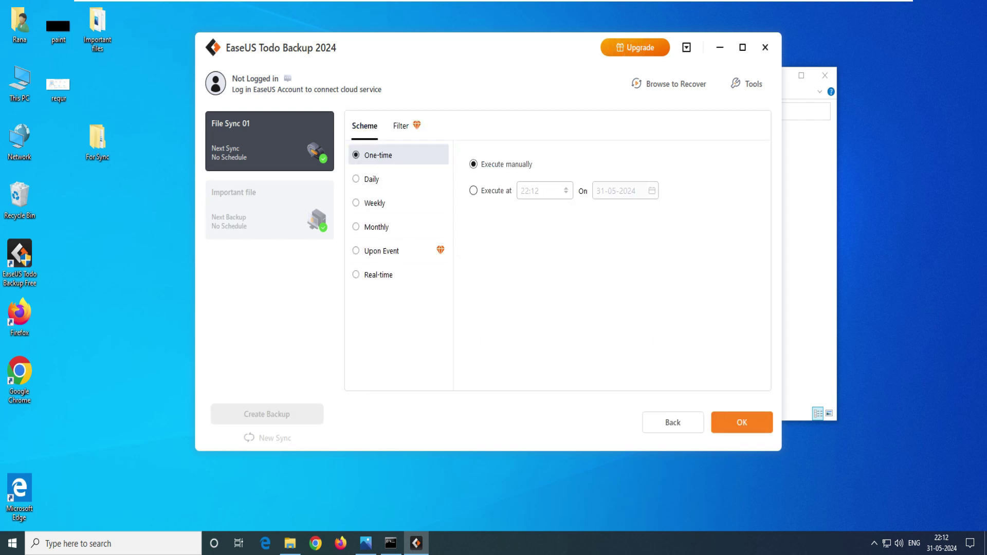
{"action": "left_click", "coordinate": [473, 190]}
{"action": "double_click", "coordinate": [529, 191]}
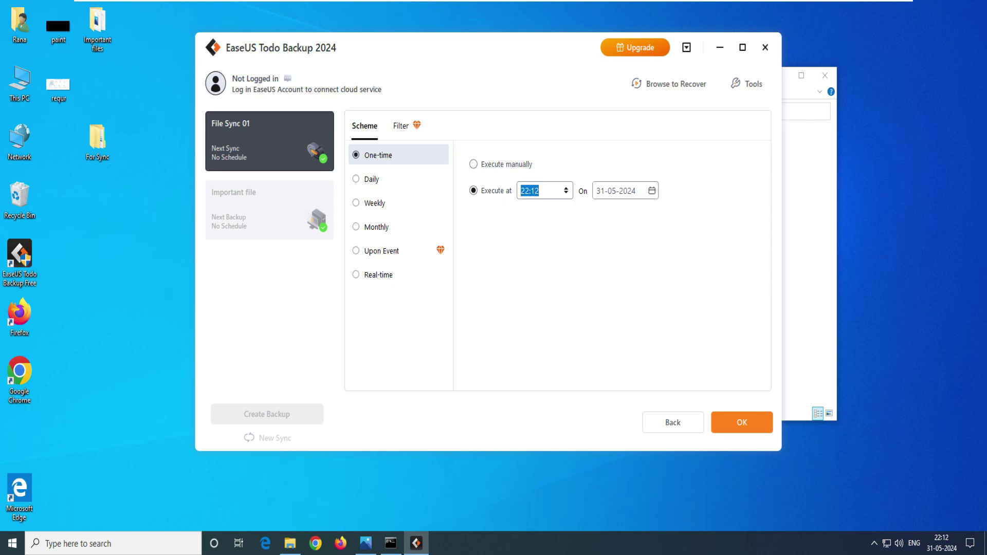
{"action": "left_click", "coordinate": [371, 179]}
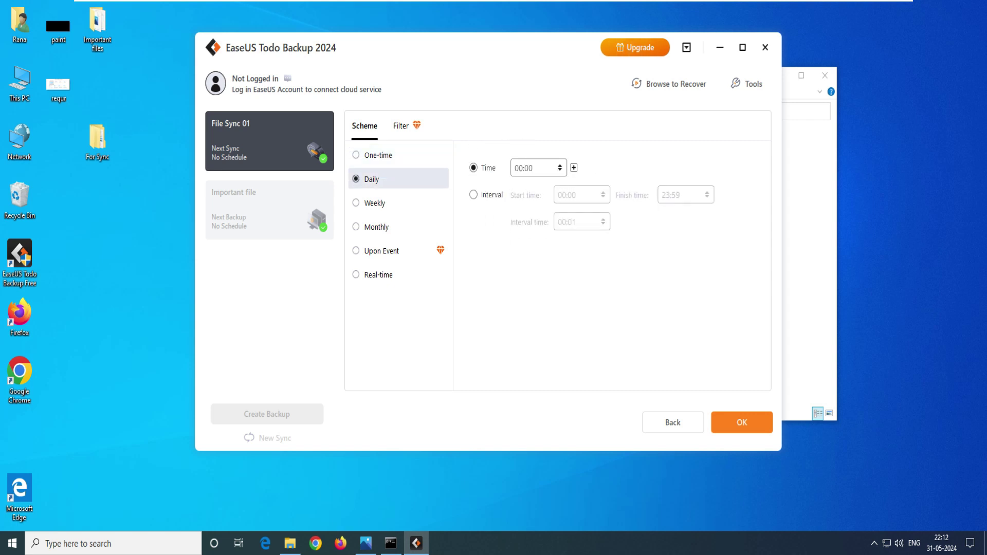
{"action": "left_click", "coordinate": [473, 194]}
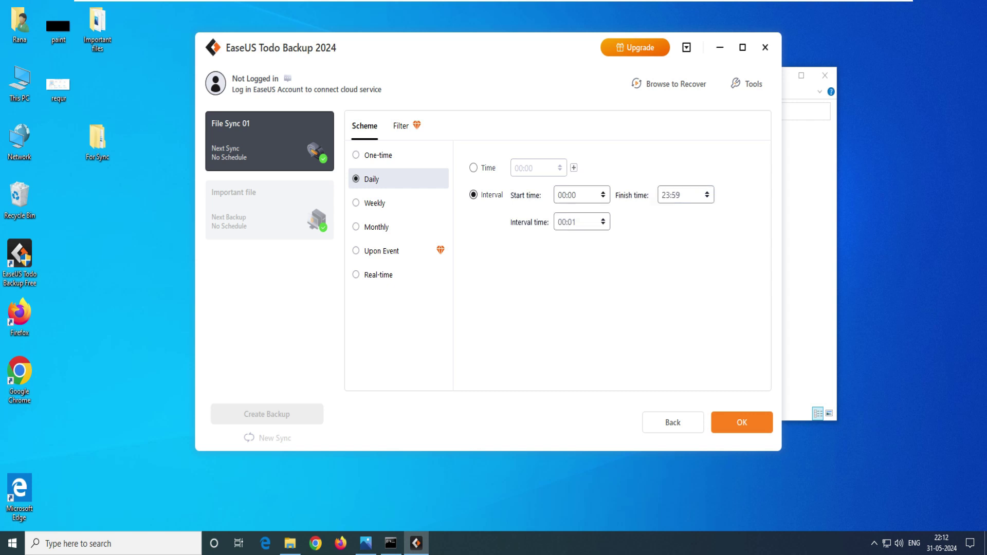
{"action": "left_click", "coordinate": [567, 195]}
{"action": "left_click", "coordinate": [566, 195]}
{"action": "double_click", "coordinate": [567, 194]}
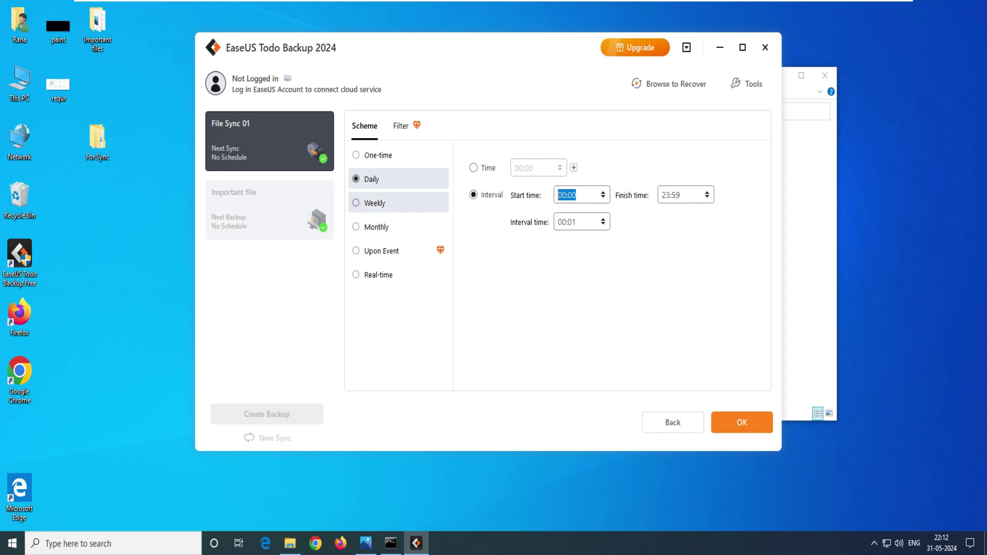
Preview Weekly and Monthly schemes, then set File Sync 01 to Real-time syncing
{"action": "left_click", "coordinate": [374, 202]}
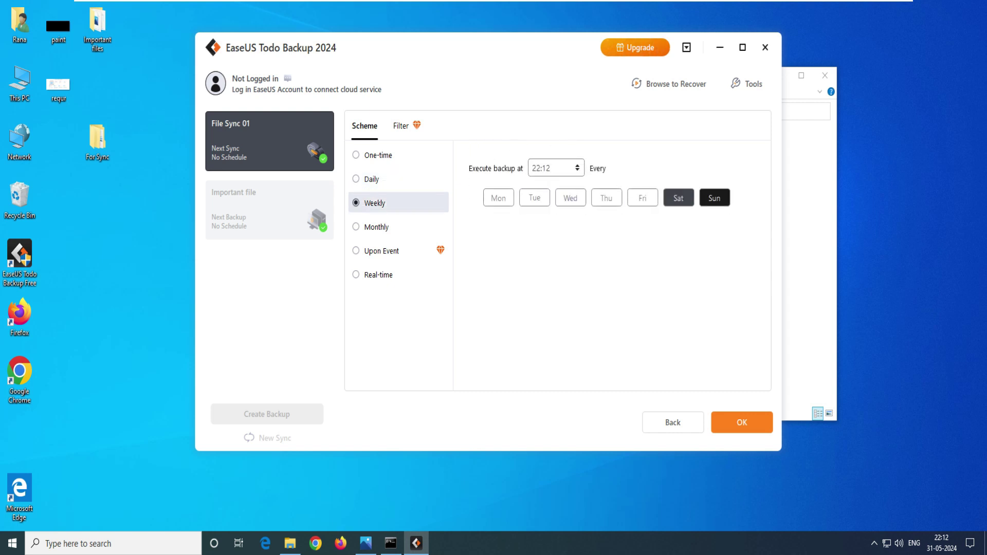
{"action": "left_click", "coordinate": [376, 227]}
{"action": "left_click", "coordinate": [378, 275]}
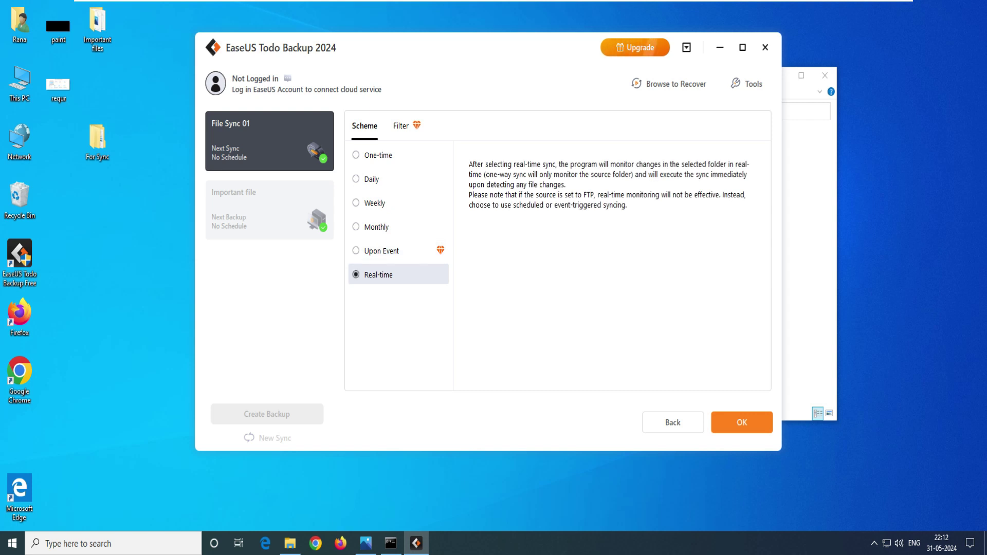
{"action": "left_click", "coordinate": [741, 422]}
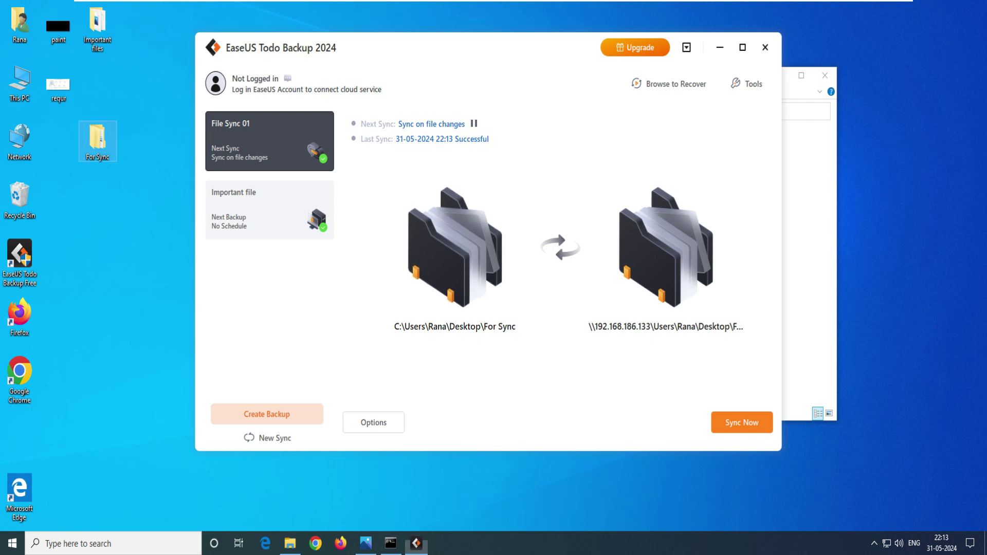
Add a New Bitmap Image with its default name to the local For Sync folder
{"action": "double_click", "coordinate": [97, 139]}
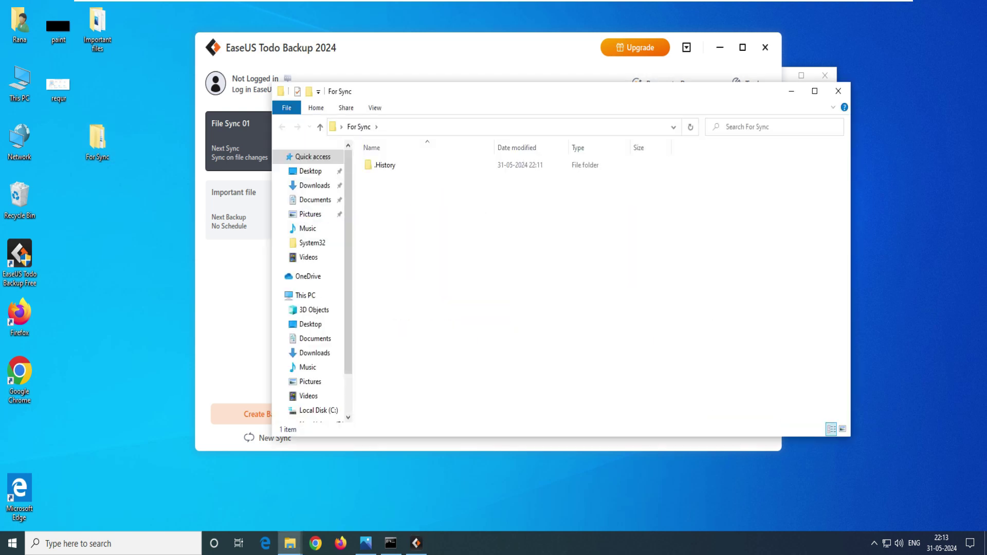
{"action": "right_click", "coordinate": [393, 205]}
{"action": "mouse_move", "coordinate": [452, 335]}
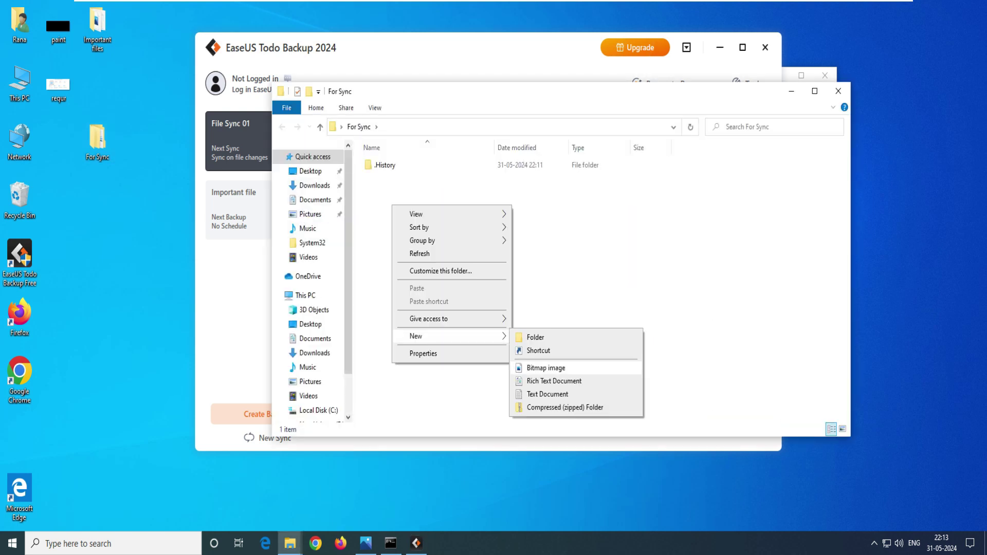
{"action": "left_click", "coordinate": [544, 368]}
{"action": "left_click", "coordinate": [545, 368]}
Glance at the sync task, then create a New Text Document in For Sync
{"action": "left_click", "coordinate": [791, 91]}
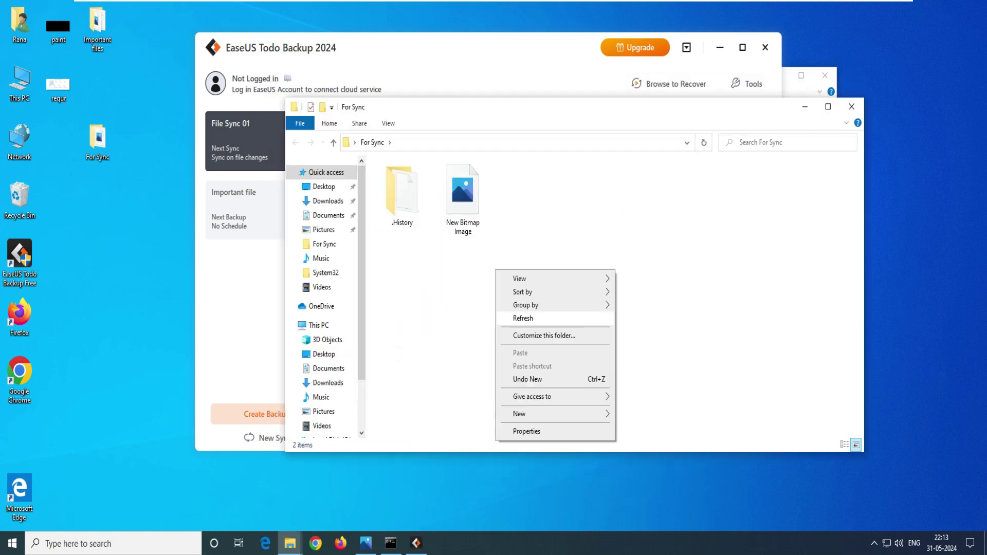
{"action": "key", "text": "Escape"}
{"action": "left_click", "coordinate": [804, 106]}
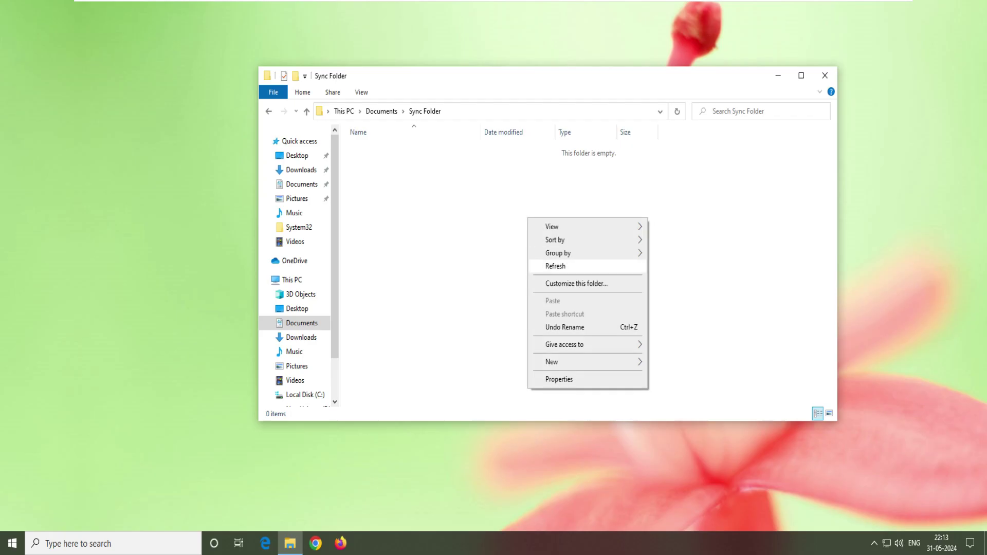
{"action": "key", "text": "Escape"}
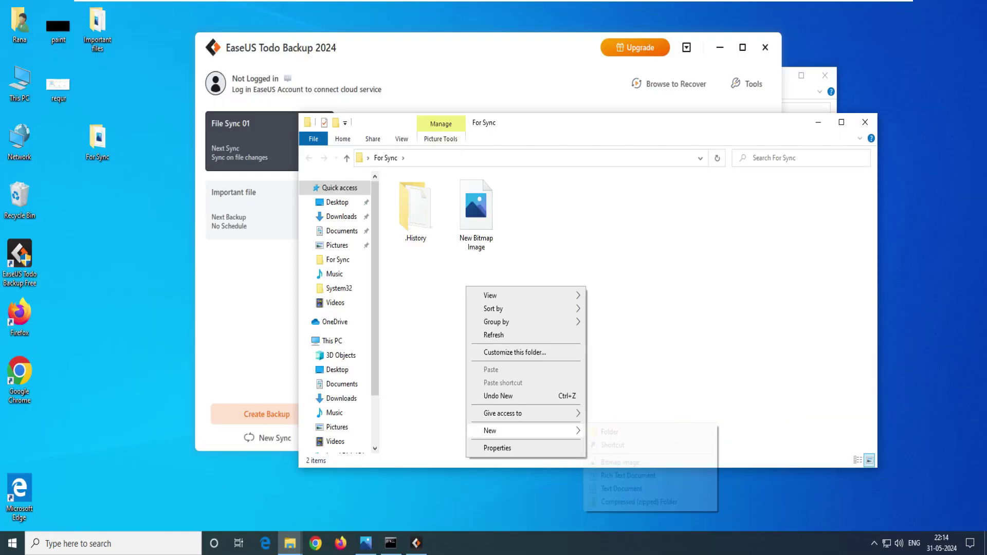
{"action": "mouse_move", "coordinate": [491, 430]}
{"action": "left_click", "coordinate": [622, 488]}
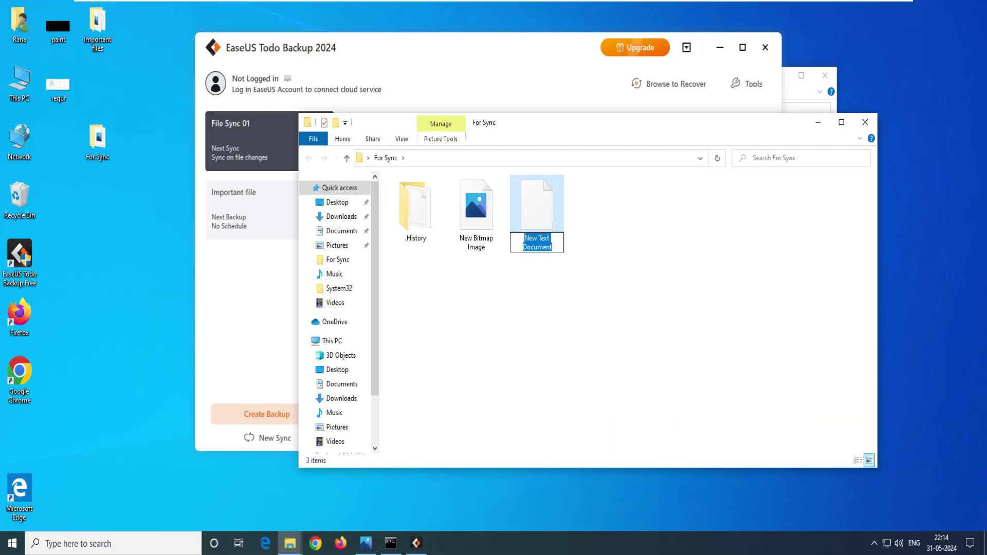
Write 'this is for testing' in New Text Document, save it, and close Notepad
{"action": "key", "text": "Return"}
{"action": "key", "text": "Return"}
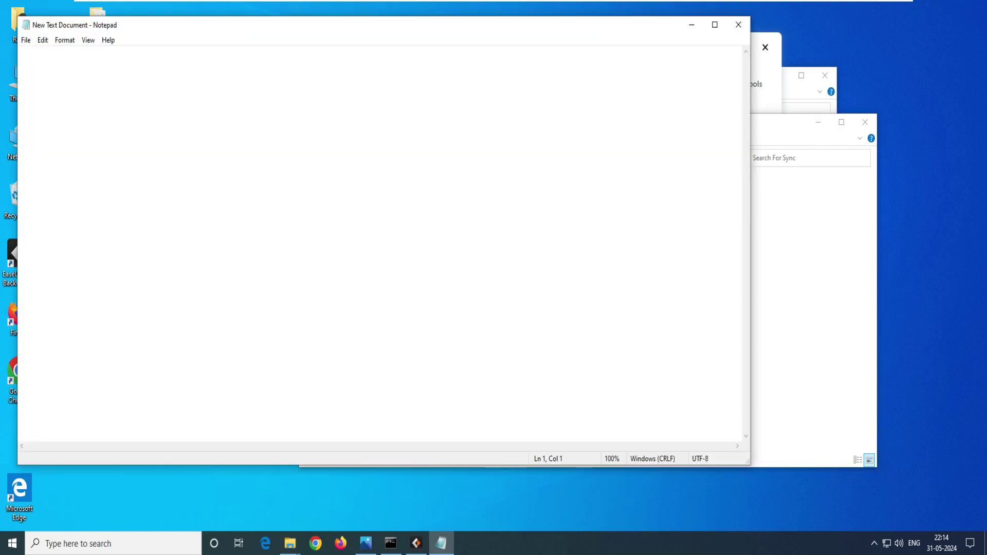
{"action": "type", "text": "this is for testing"}
{"action": "key", "text": "alt+f"}
{"action": "key", "text": "Down"}
{"action": "key", "text": "Down"}
{"action": "key", "text": "Down"}
{"action": "key", "text": "Return"}
{"action": "key", "text": "alt+F4"}
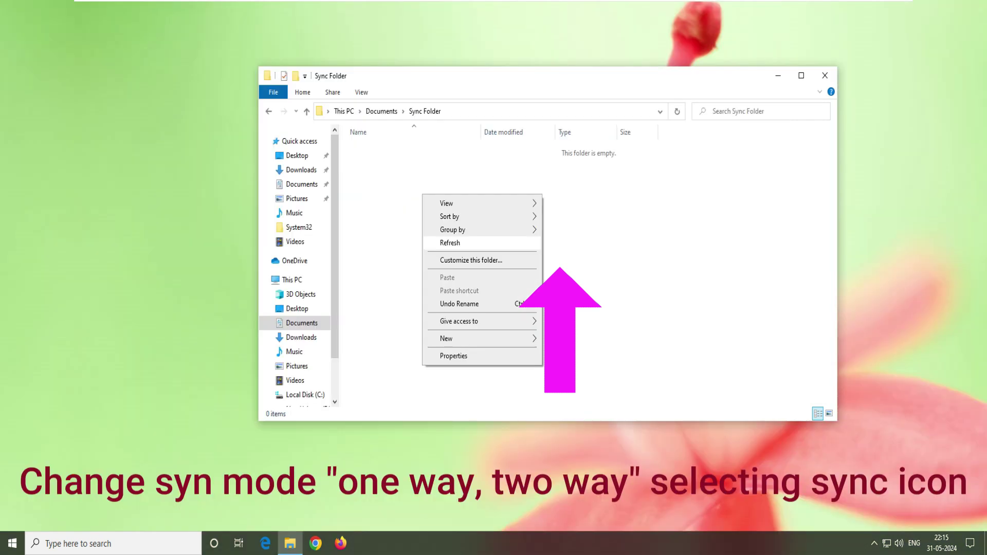
Refresh the Sync Folder listing and browse to Desktop > For Sync on the networked PC
{"action": "left_click", "coordinate": [450, 242]}
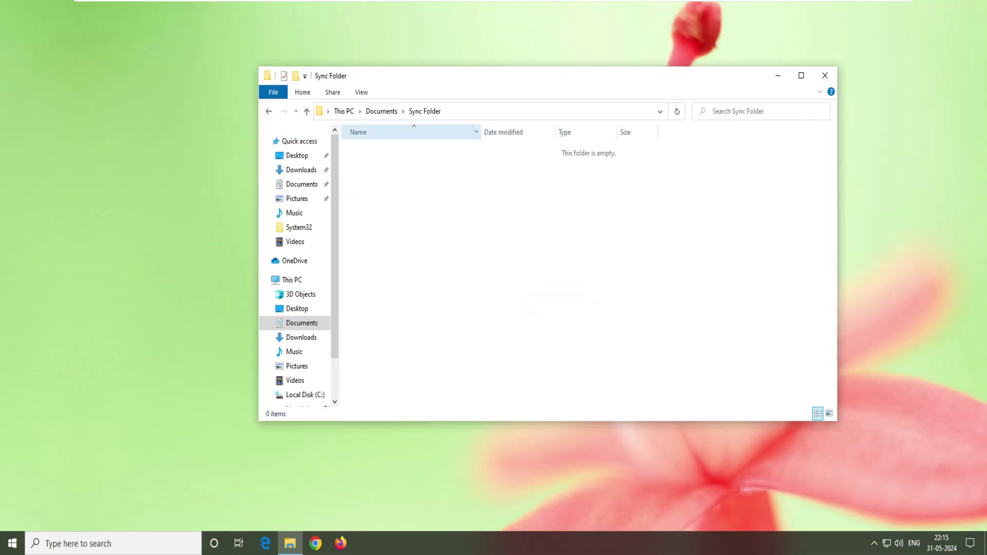
{"action": "left_click", "coordinate": [381, 111]}
{"action": "left_click", "coordinate": [300, 170]}
{"action": "left_click", "coordinate": [296, 156]}
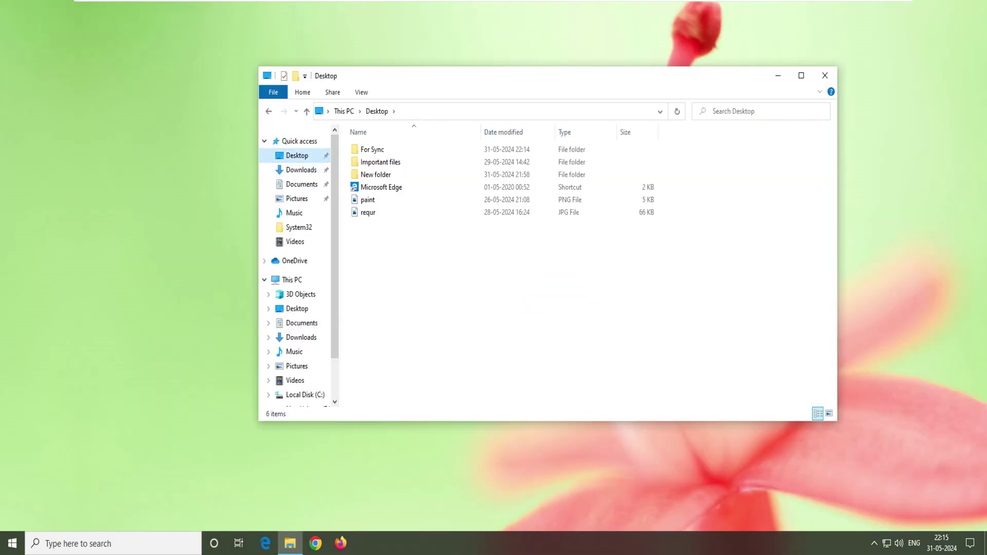
{"action": "double_click", "coordinate": [372, 149]}
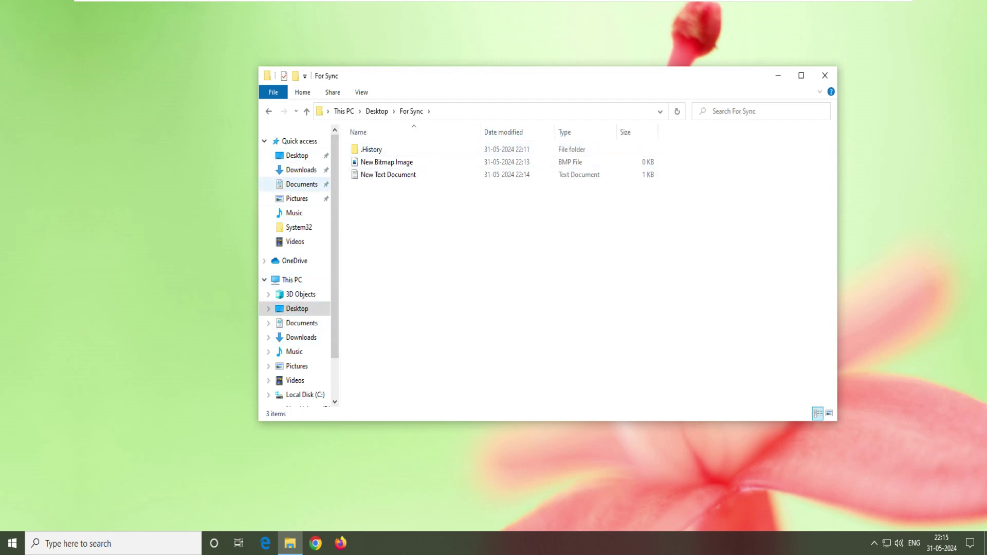
{"action": "left_click", "coordinate": [301, 169]}
{"action": "left_click", "coordinate": [301, 184]}
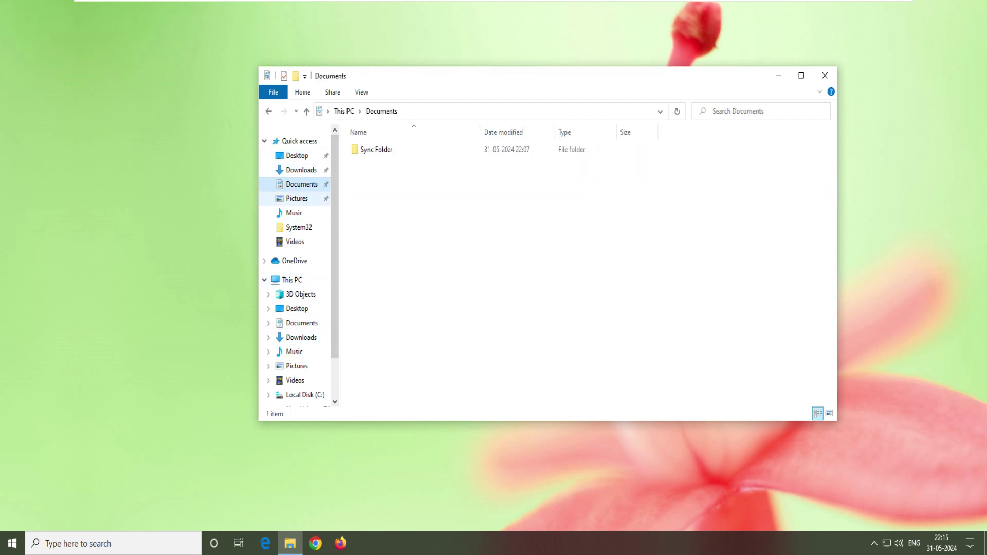
{"action": "left_click", "coordinate": [296, 156]}
{"action": "double_click", "coordinate": [372, 149]}
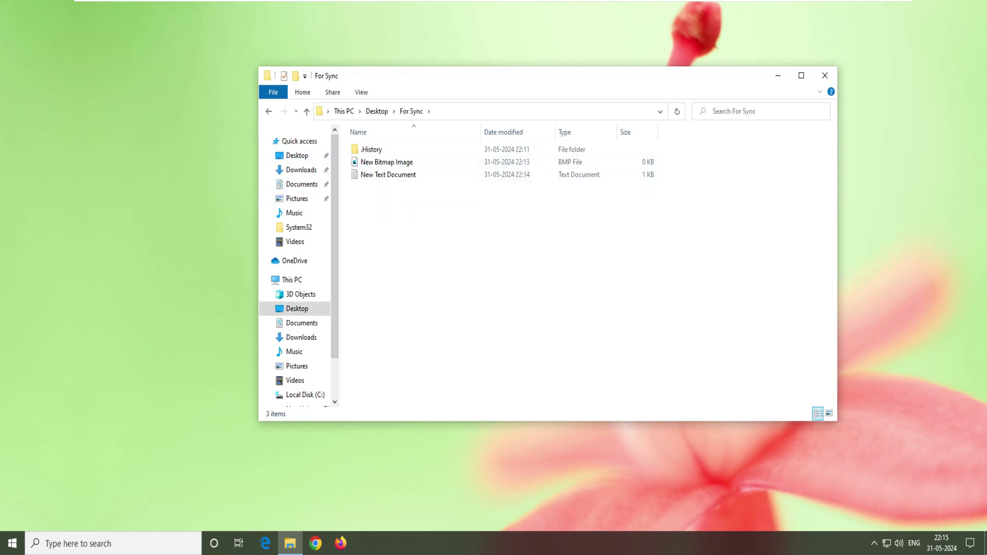
Check that the synced New Text Document reads 'this is for testing' in Notepad, then close it
{"action": "double_click", "coordinate": [388, 174]}
{"action": "key", "text": "ctrl+a"}
{"action": "key", "text": "Right"}
{"action": "left_click", "coordinate": [738, 24]}
Refresh the For Sync folder listing and then the desktop
{"action": "right_click", "coordinate": [501, 224]}
{"action": "right_click", "coordinate": [463, 238]}
{"action": "left_click", "coordinate": [490, 287]}
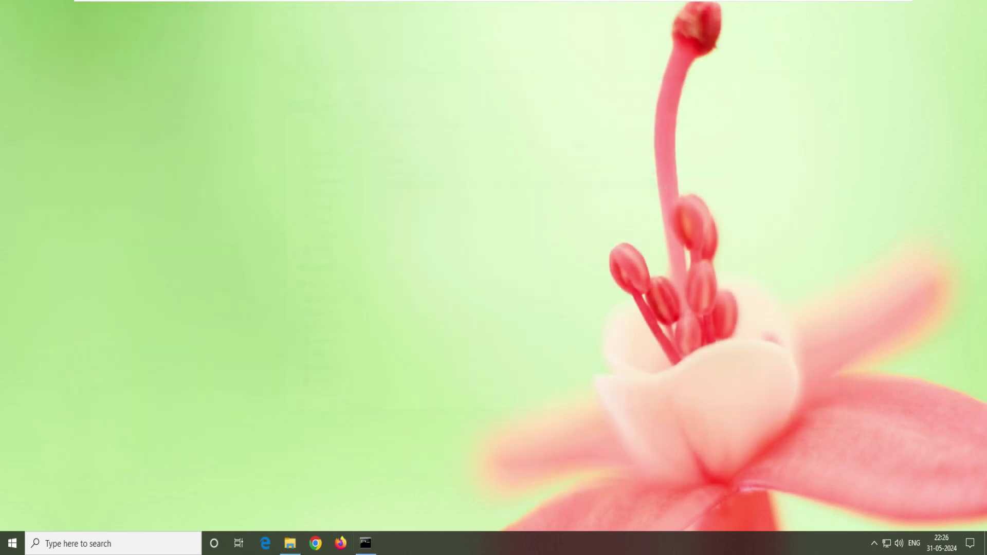
{"action": "right_click", "coordinate": [441, 135]}
{"action": "left_click", "coordinate": [486, 169]}
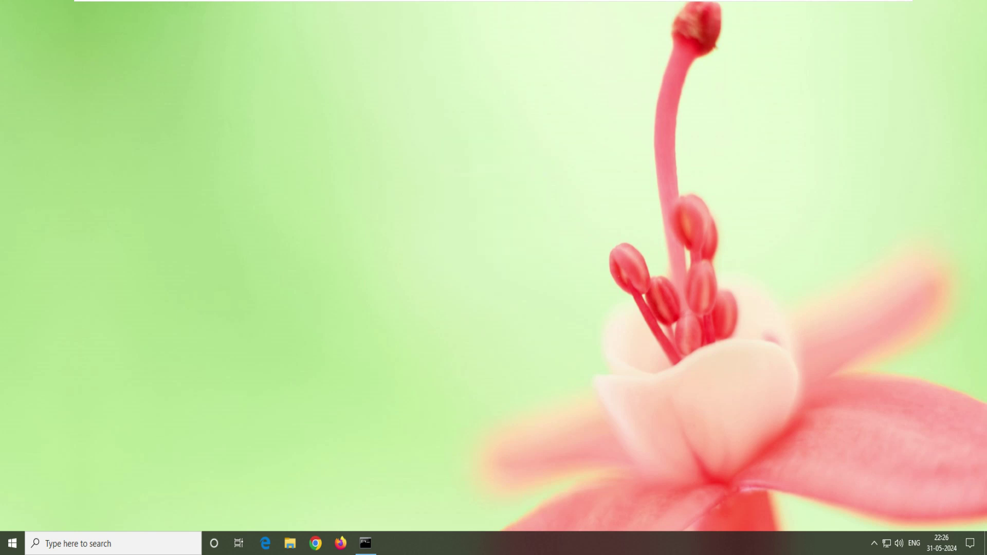